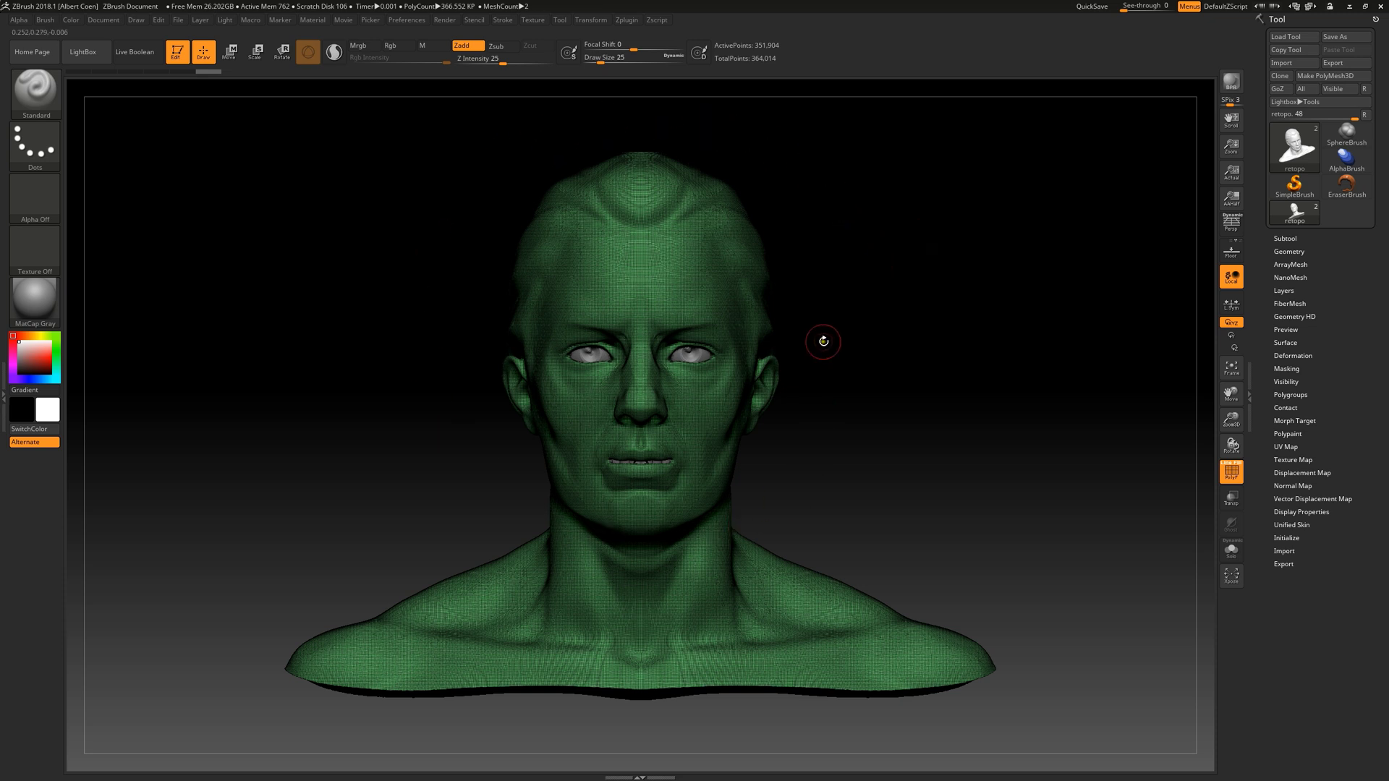
Inspect the retopo bust's dense wireframe and switch the active tool to a ZSphere
left_click_drag(823, 340, 1020, 322, "alt")
left_click_drag(1170, 195, 1157, 197)
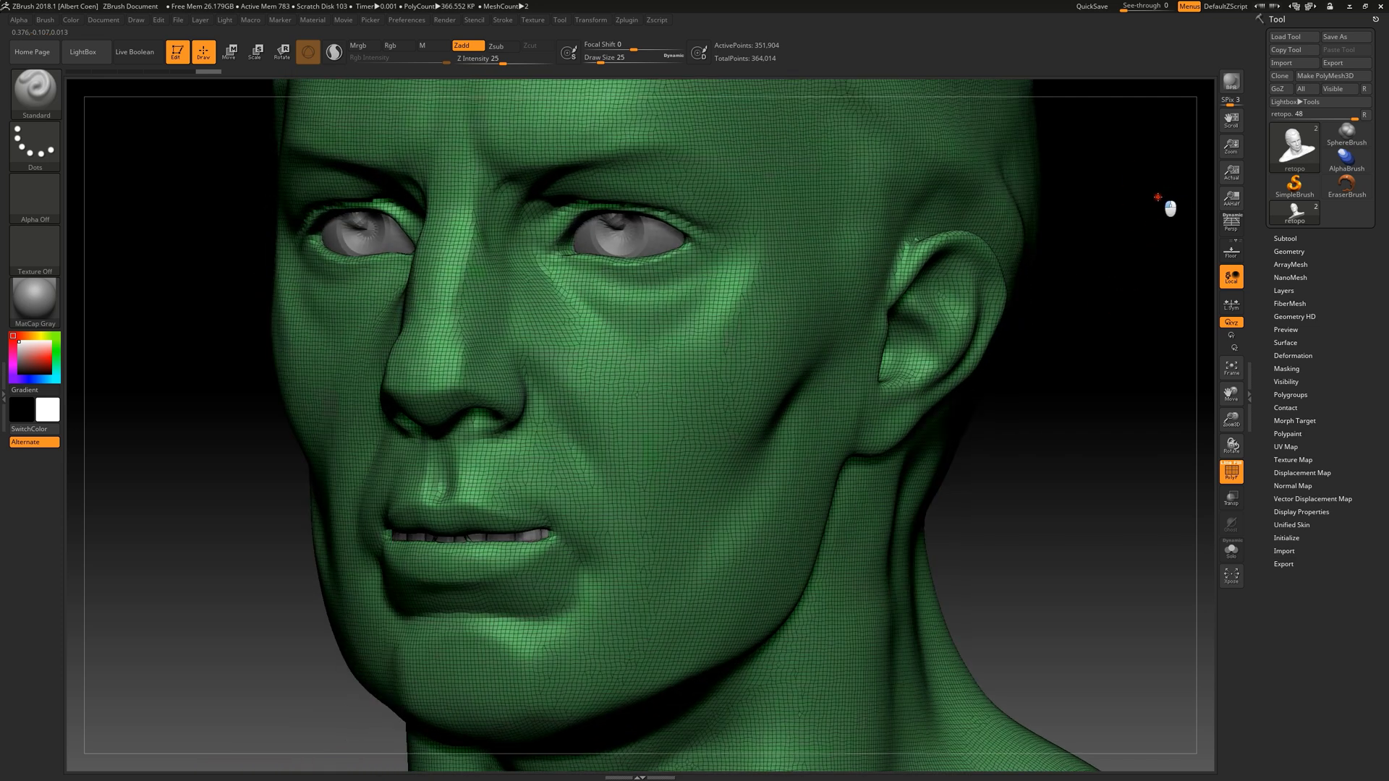
left_click_drag(1135, 372, 1022, 335, "alt")
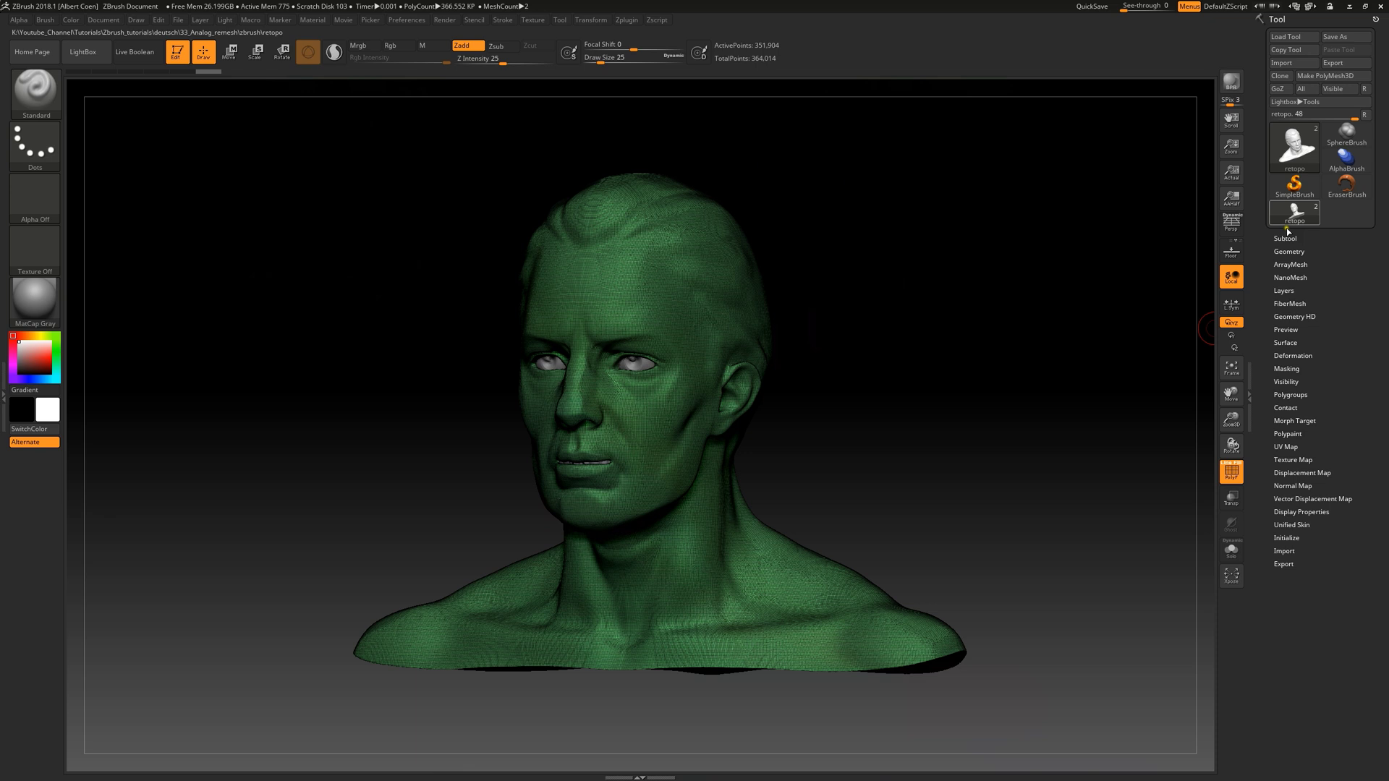
left_click(1288, 221)
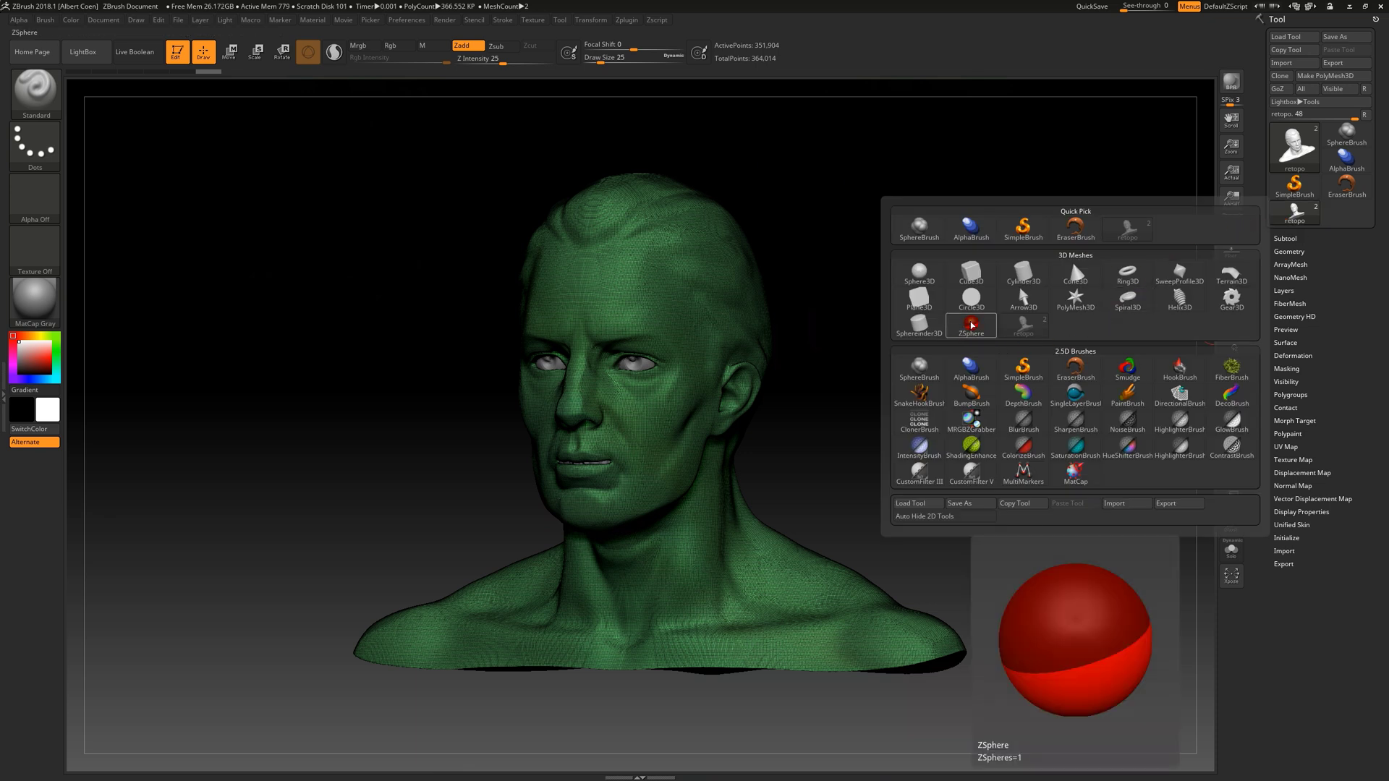
left_click(971, 326)
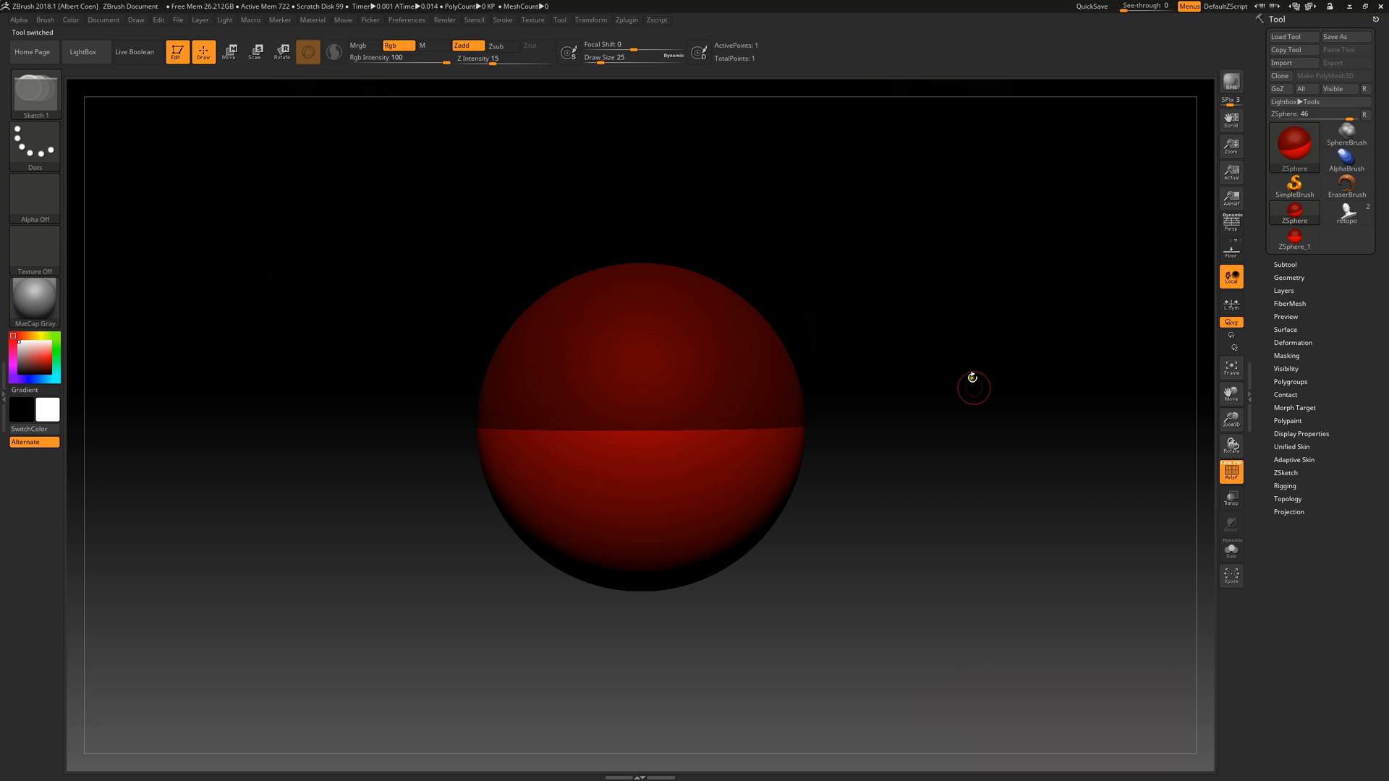
Choose the retopo bust as the rigging mesh for the ZSphere
left_click(1281, 487)
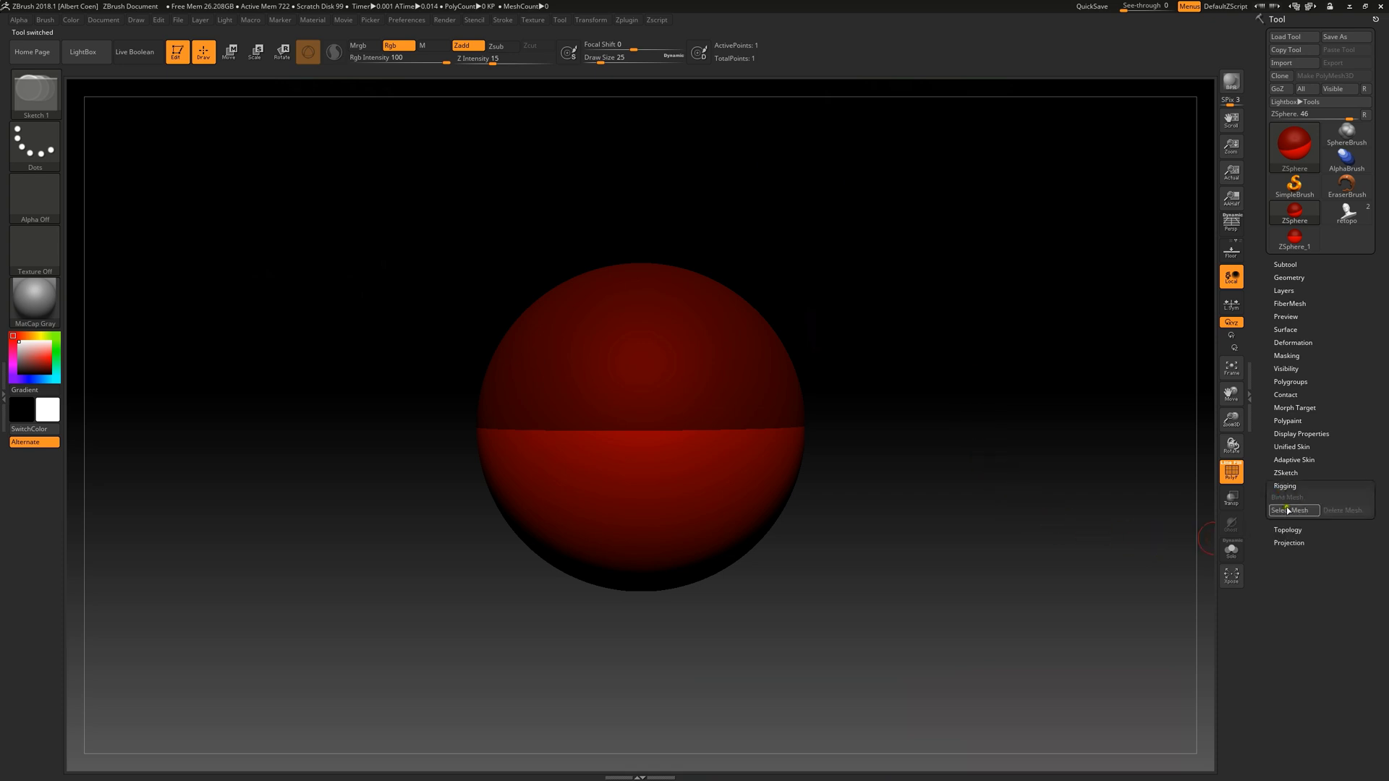
left_click(1288, 511)
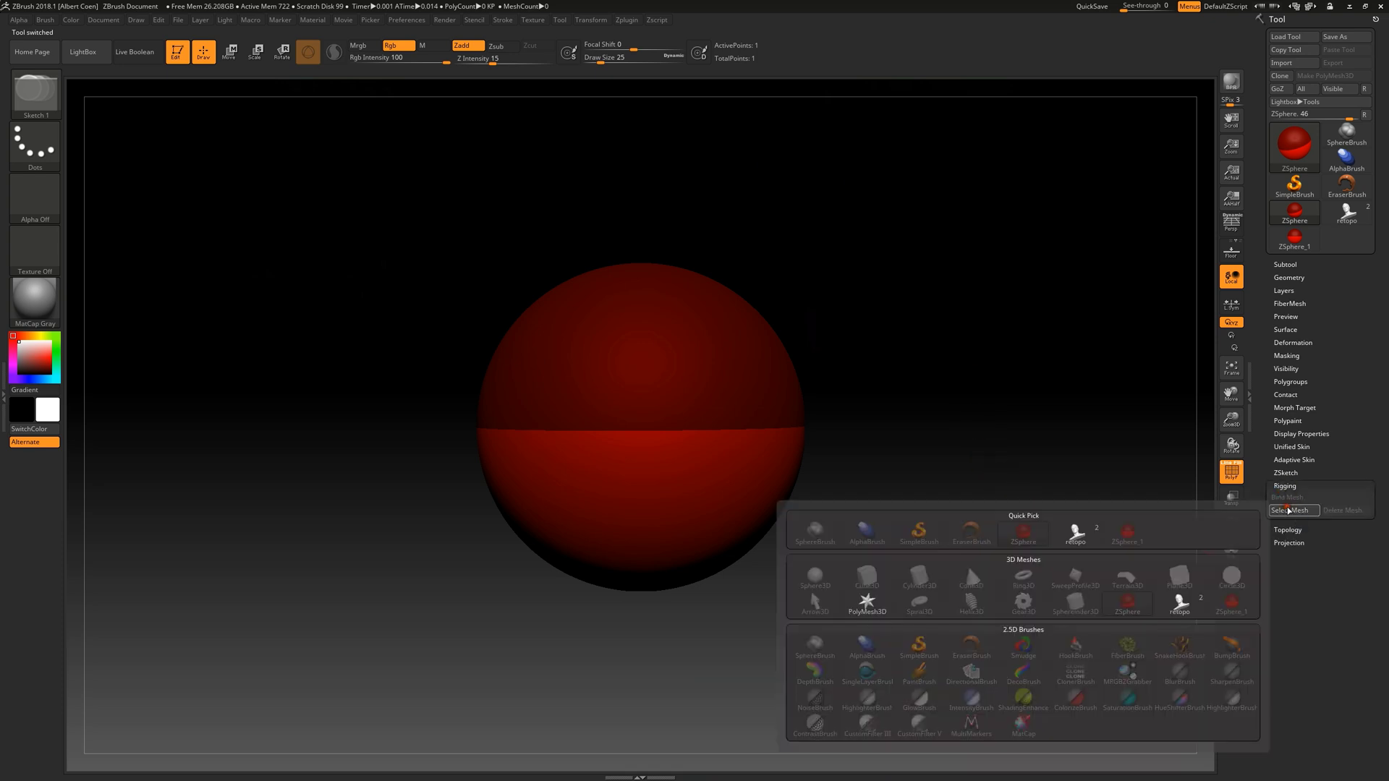
left_click(1076, 534)
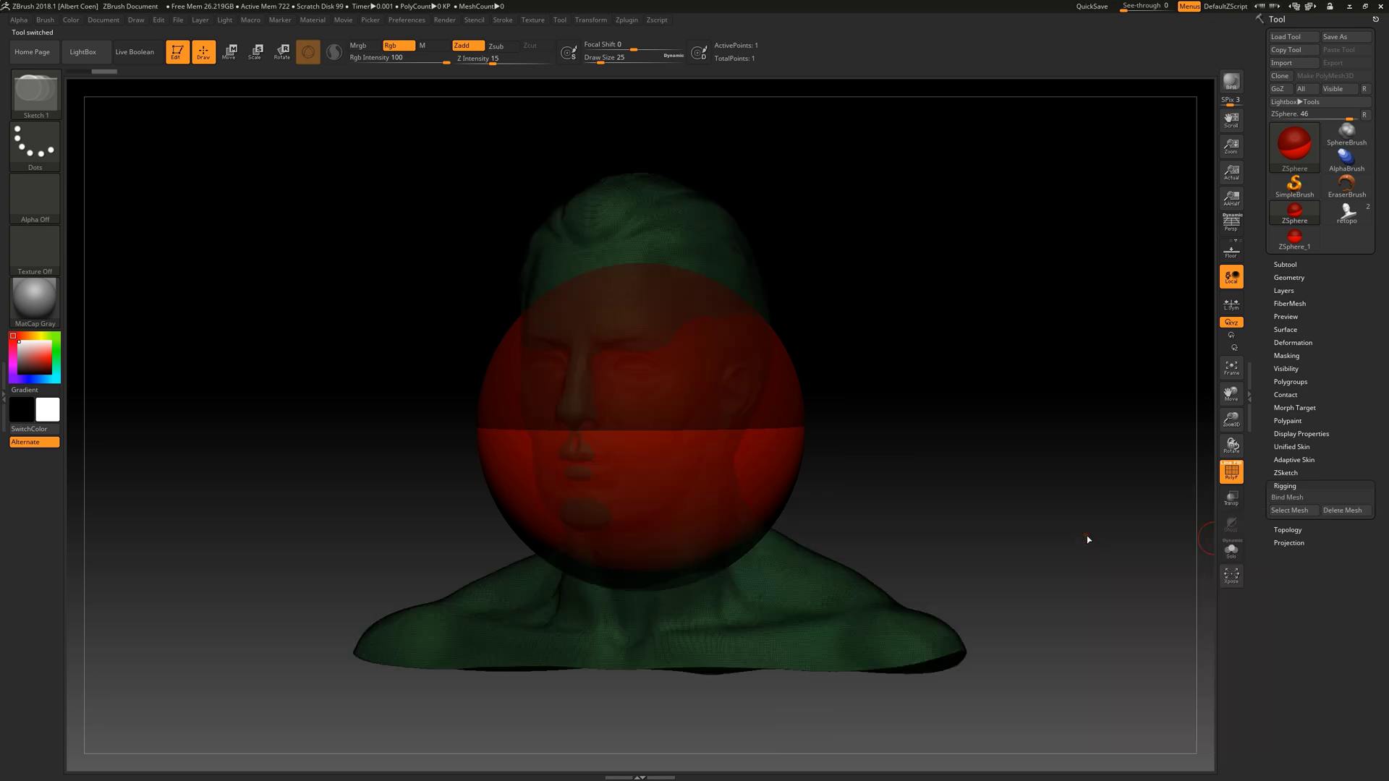
Align the bust to a straight front view and enable Edit Topology for the ZSphere
left_click_drag(1013, 401, 1025, 411)
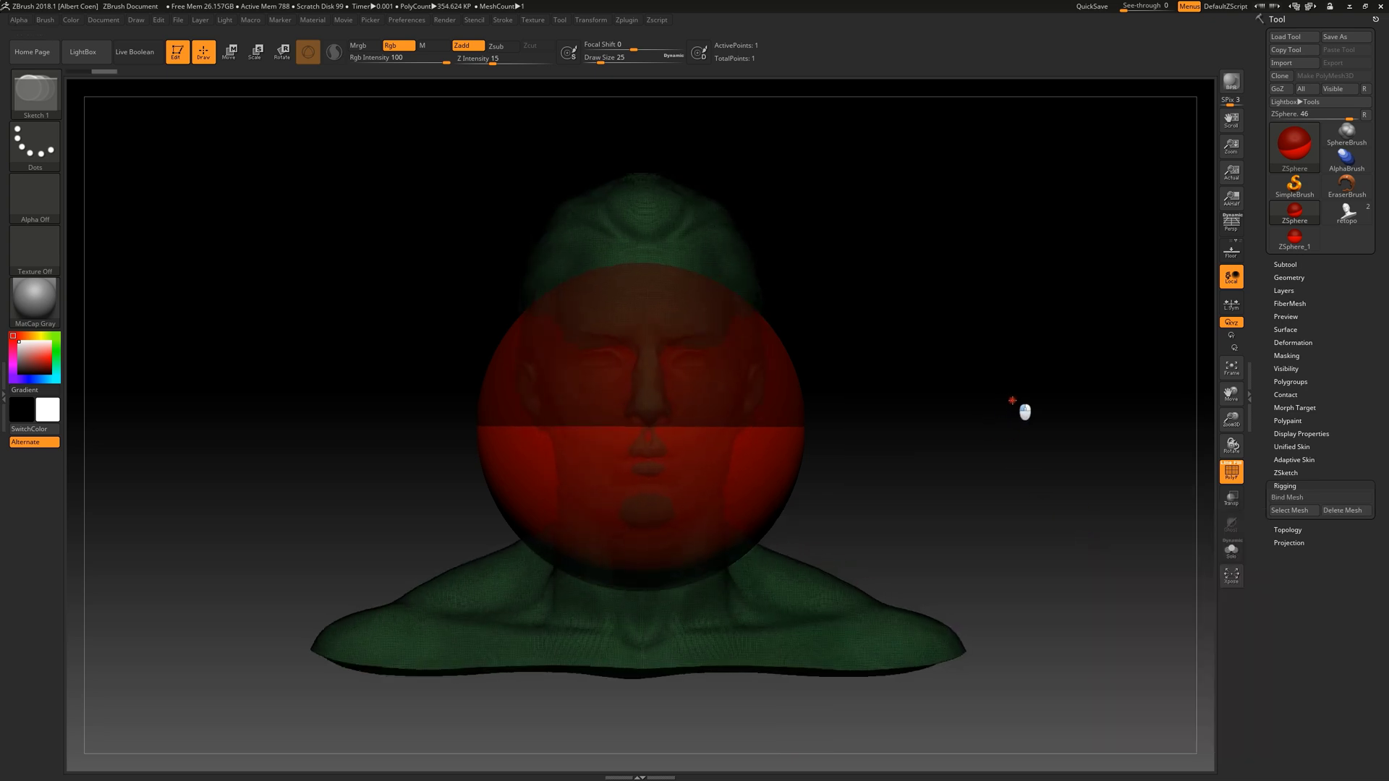
key("ctrl")
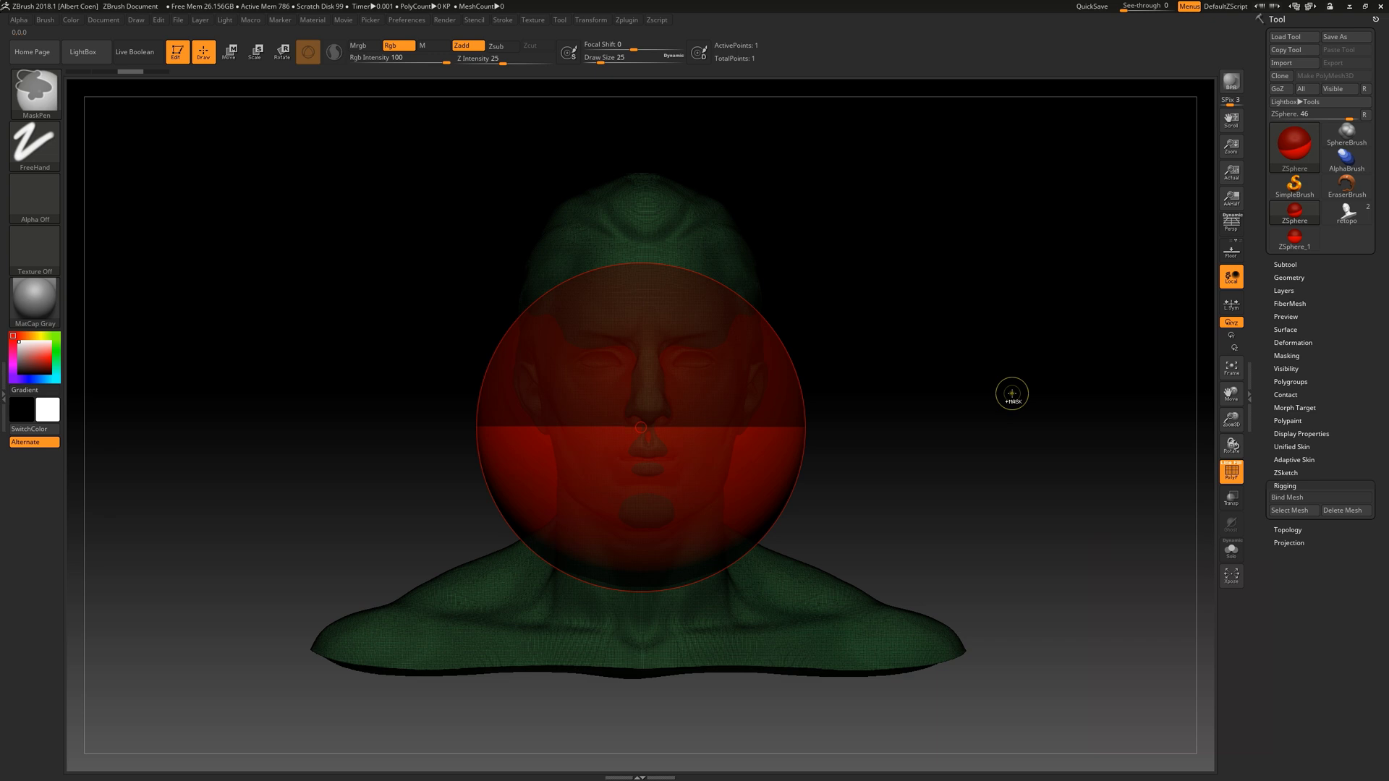
left_click_drag(1009, 385, 1009, 376, "shift")
left_click(1009, 376)
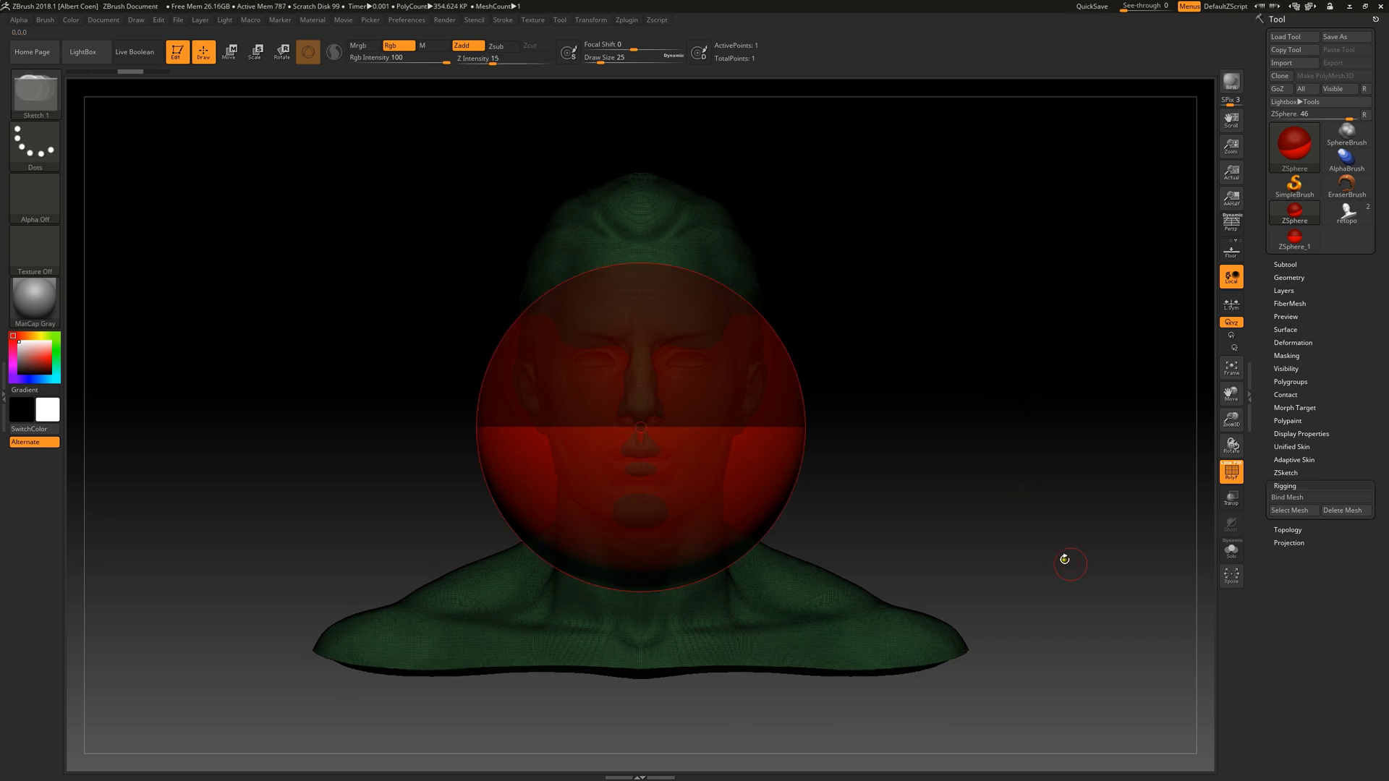
left_click(1288, 530)
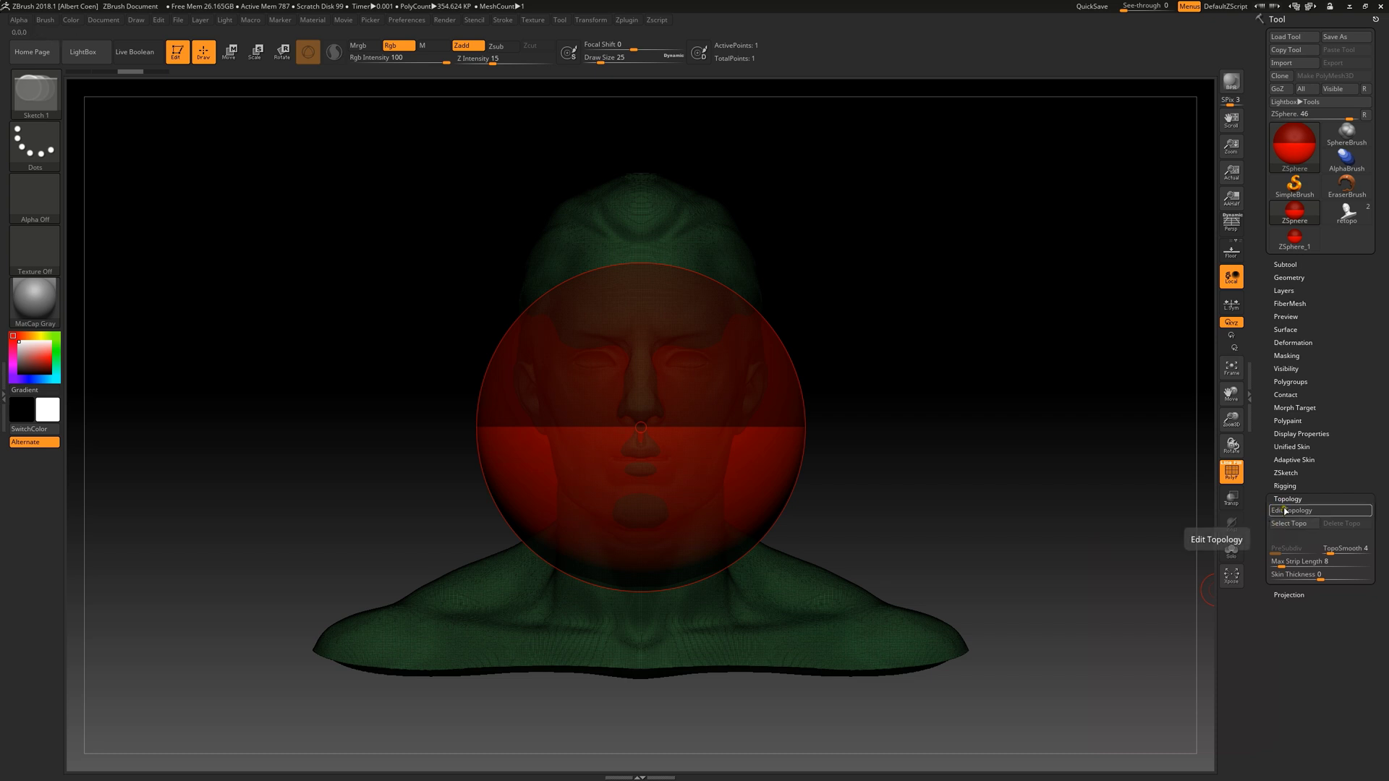
left_click(1285, 510)
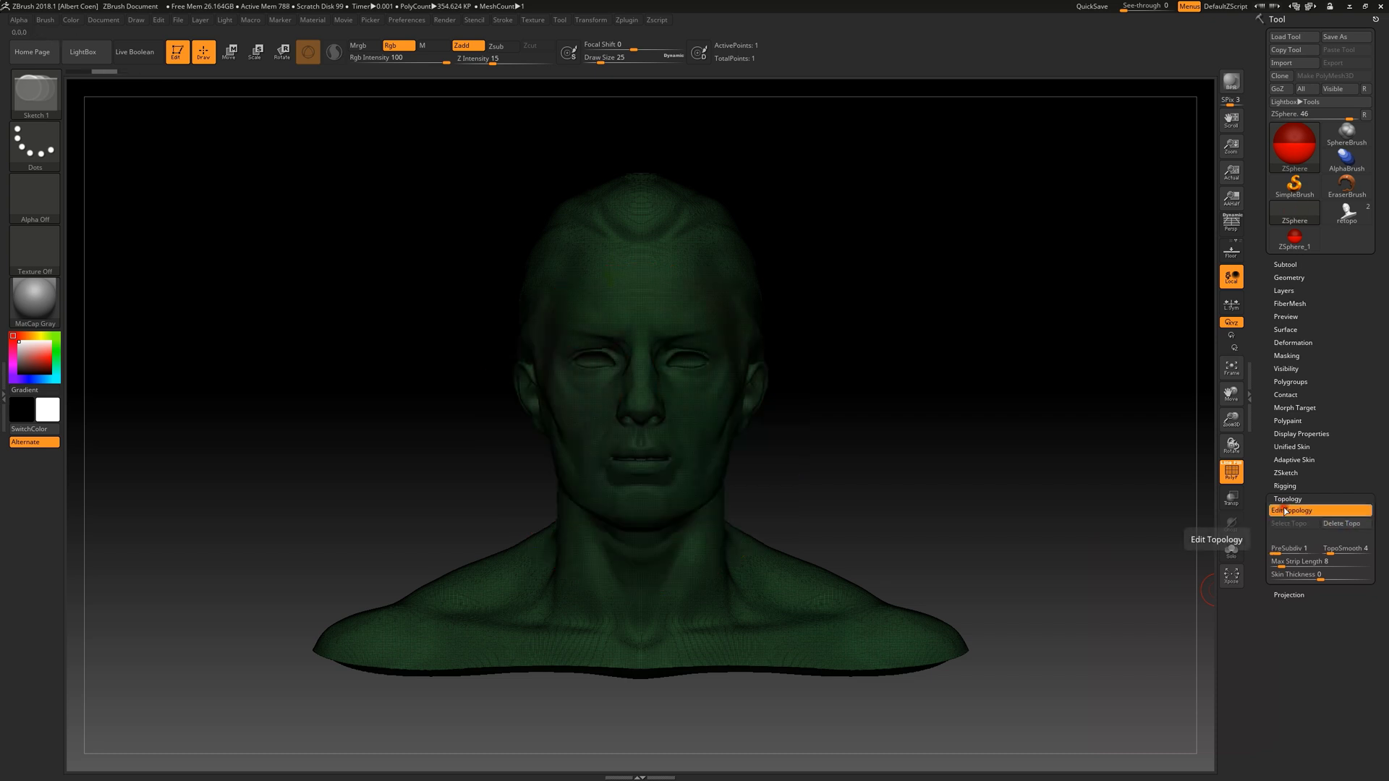
Draw two adjoining topology quads on the forehead just above the brow
left_click_drag(909, 350, 1030, 320, "alt")
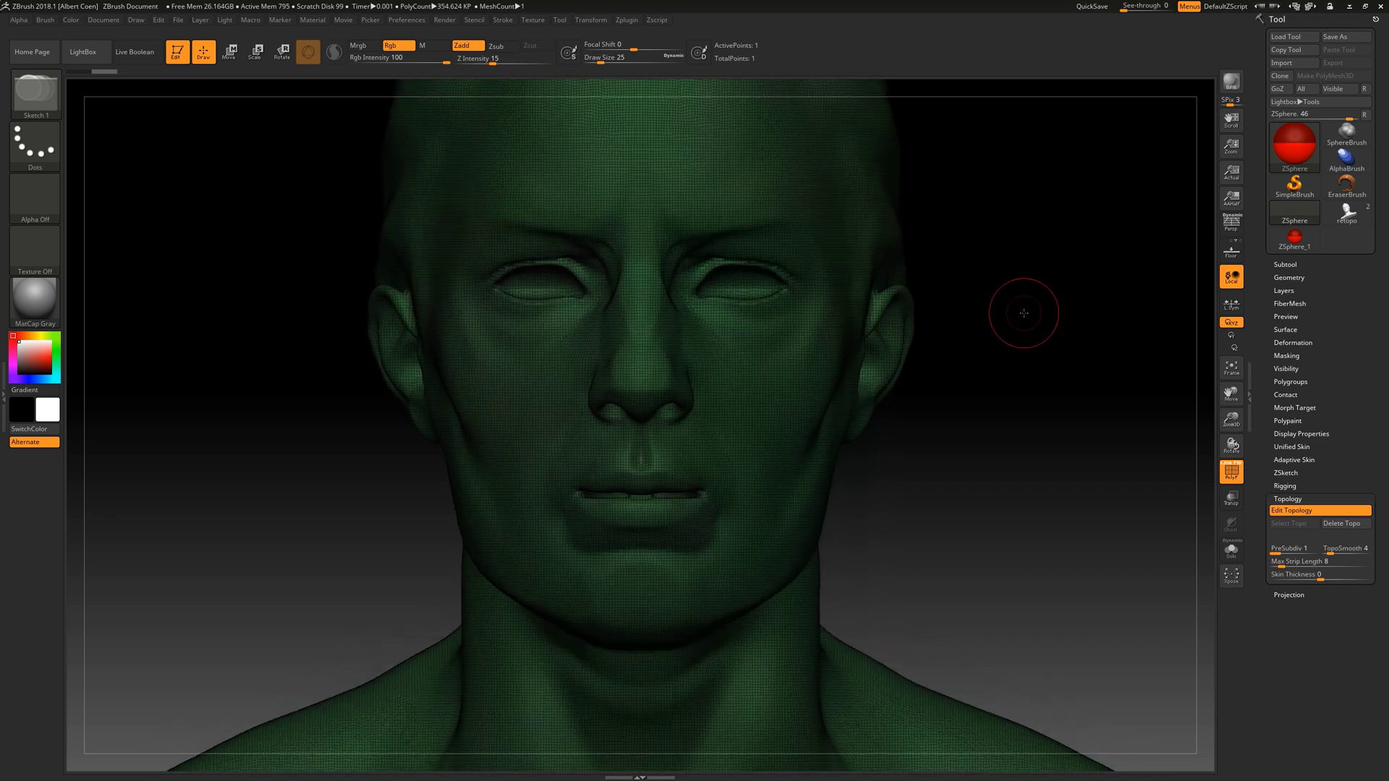
left_click(649, 166)
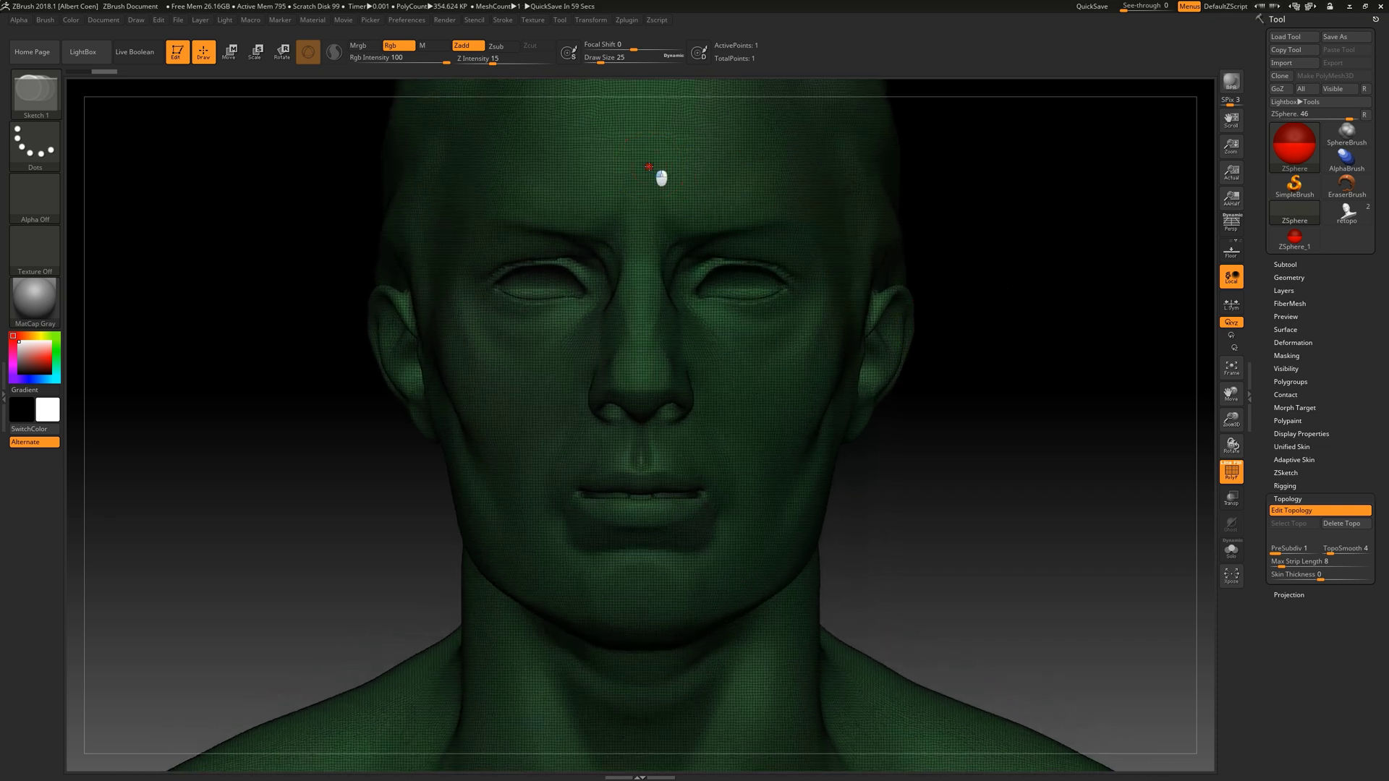
left_click(648, 217)
left_click(581, 217)
left_click(583, 163)
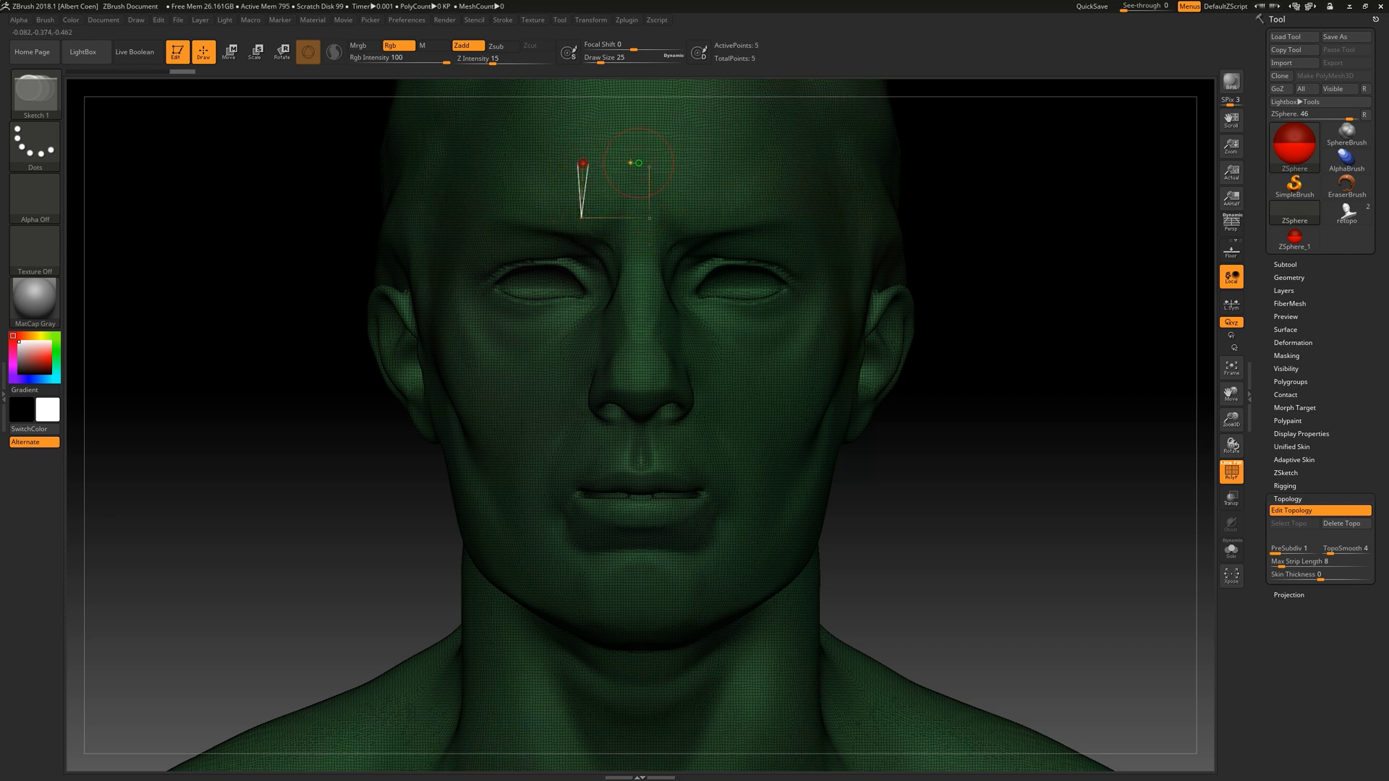
left_click(649, 165)
left_click(496, 170)
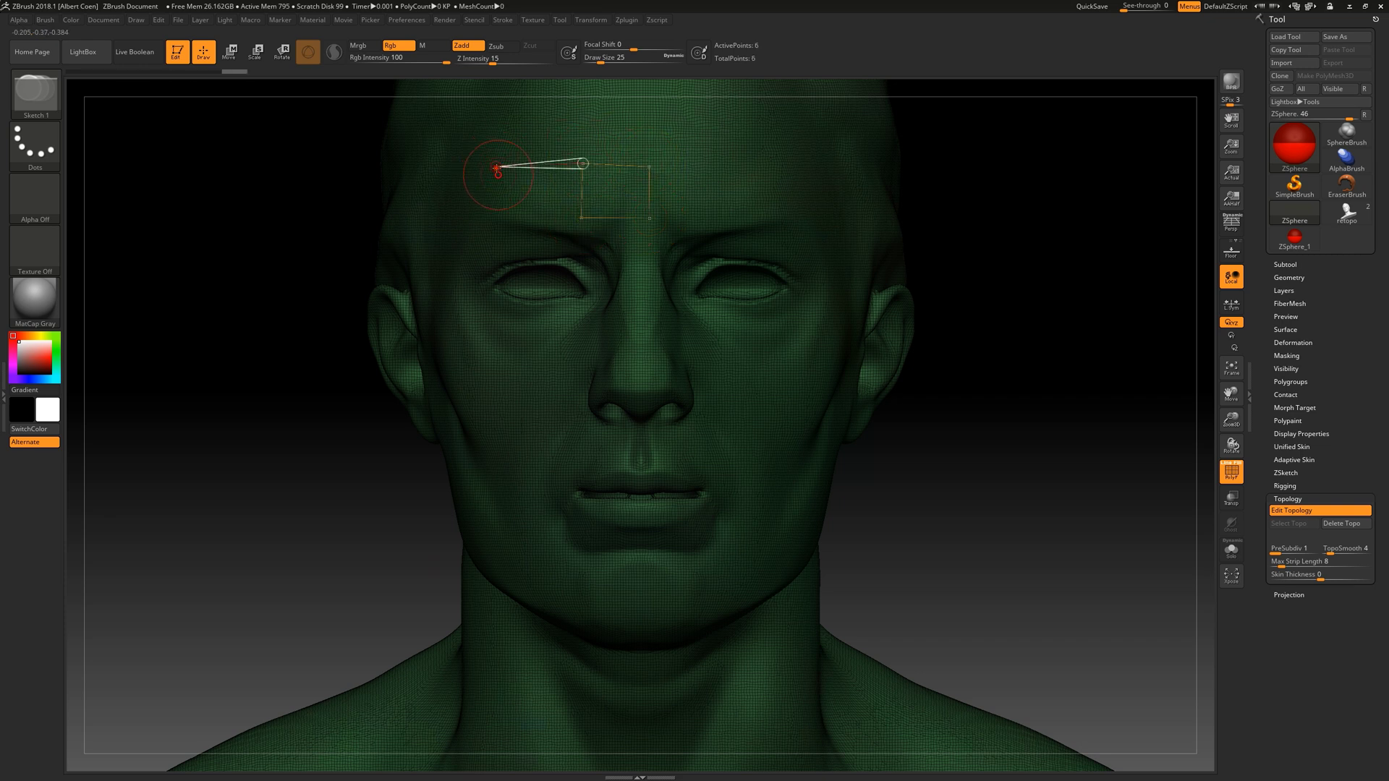
left_click(494, 221)
left_click(581, 217)
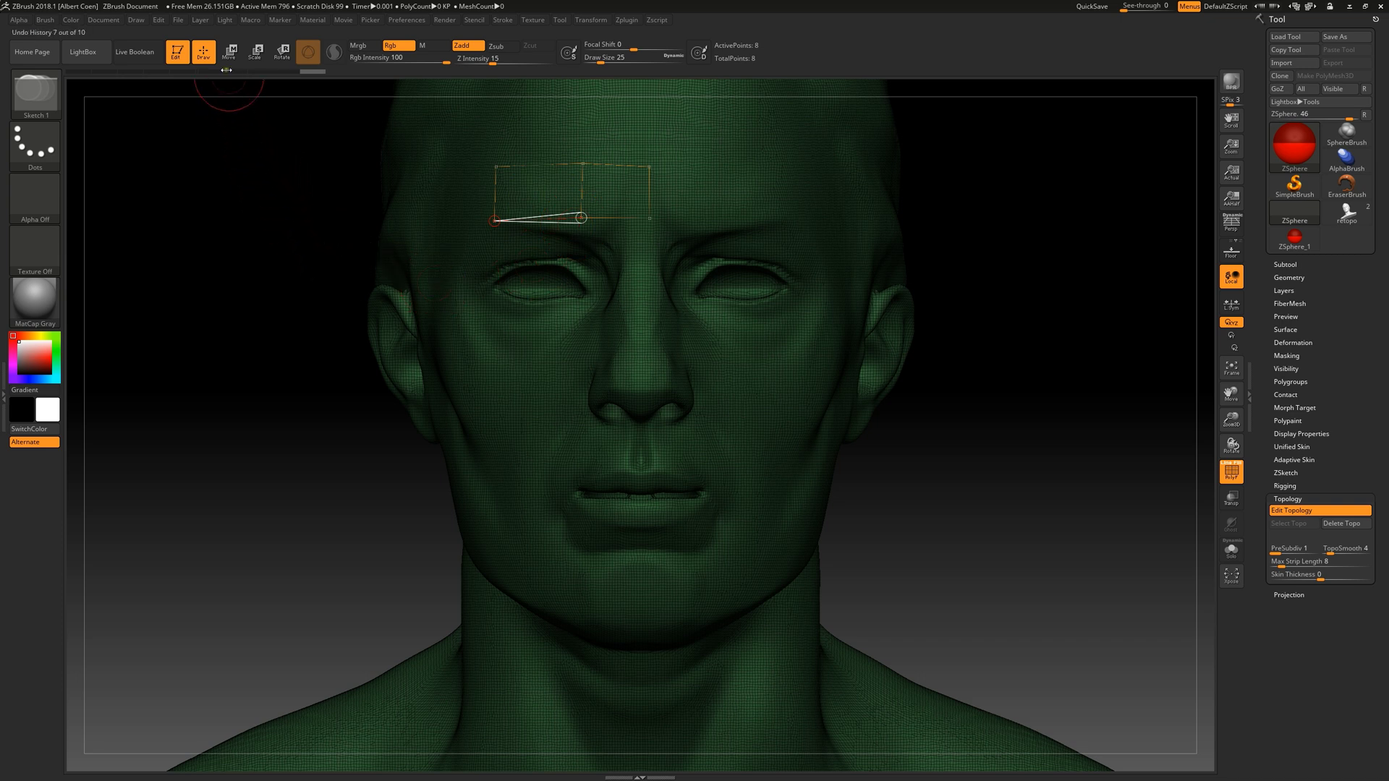
Reposition the outer and middle vertices of the two forehead quads in Move mode
left_click(231, 52)
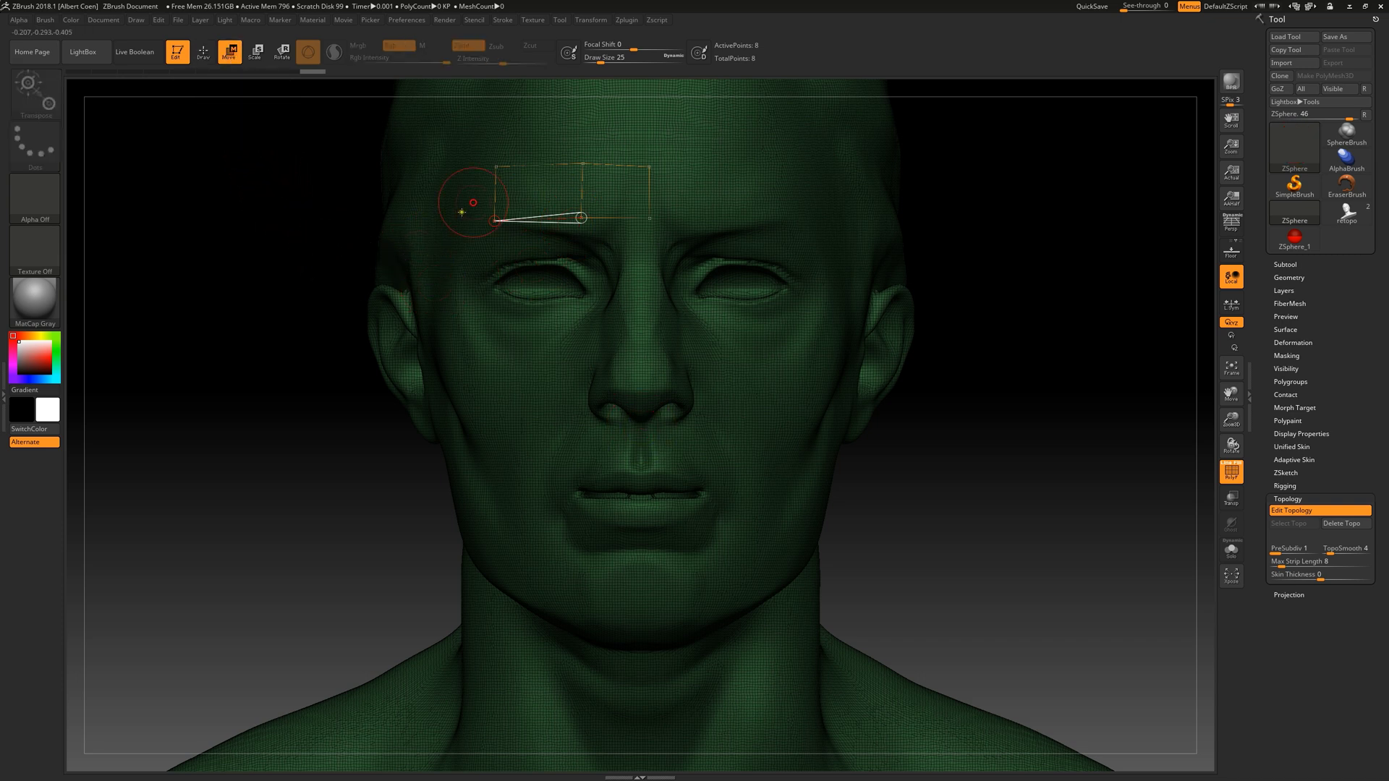
left_click_drag(498, 168, 470, 172)
left_click_drag(583, 164, 553, 157)
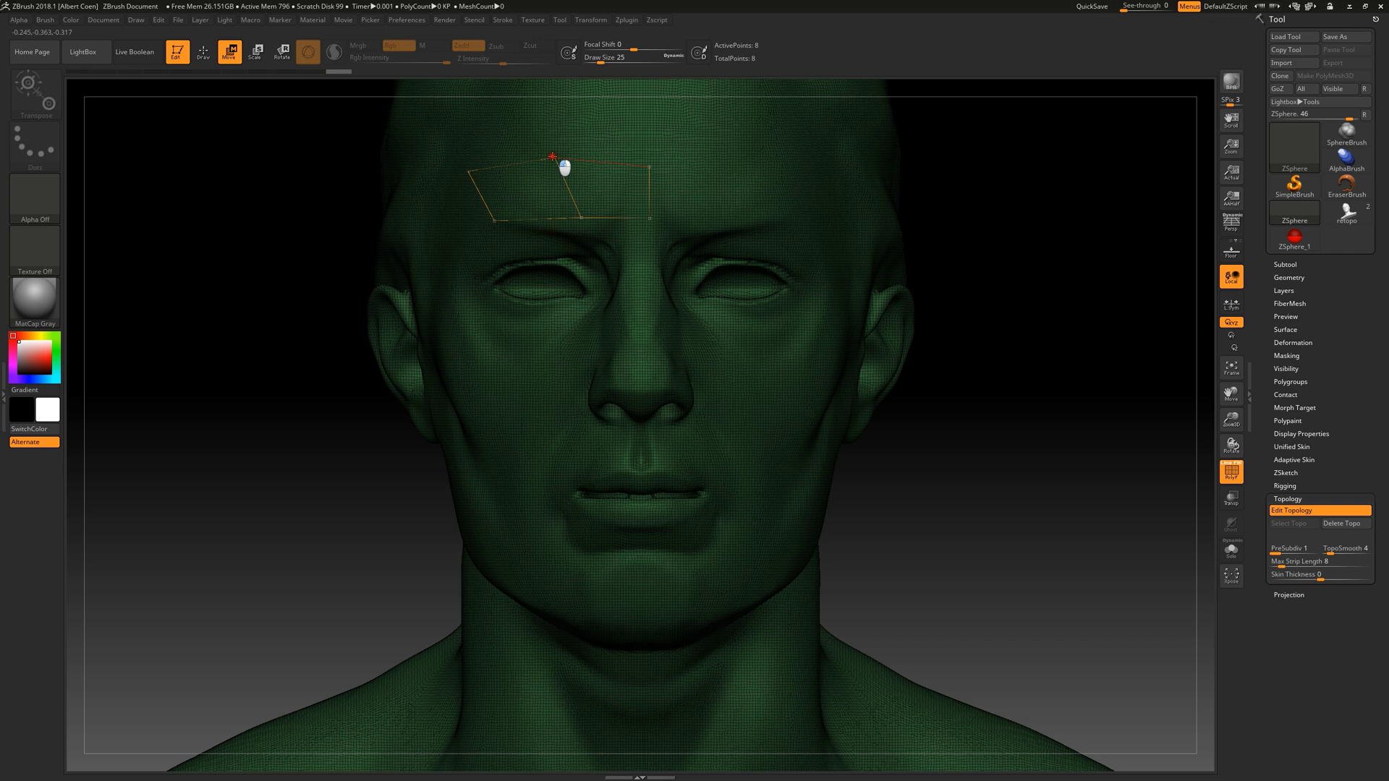
left_click_drag(590, 217, 564, 217)
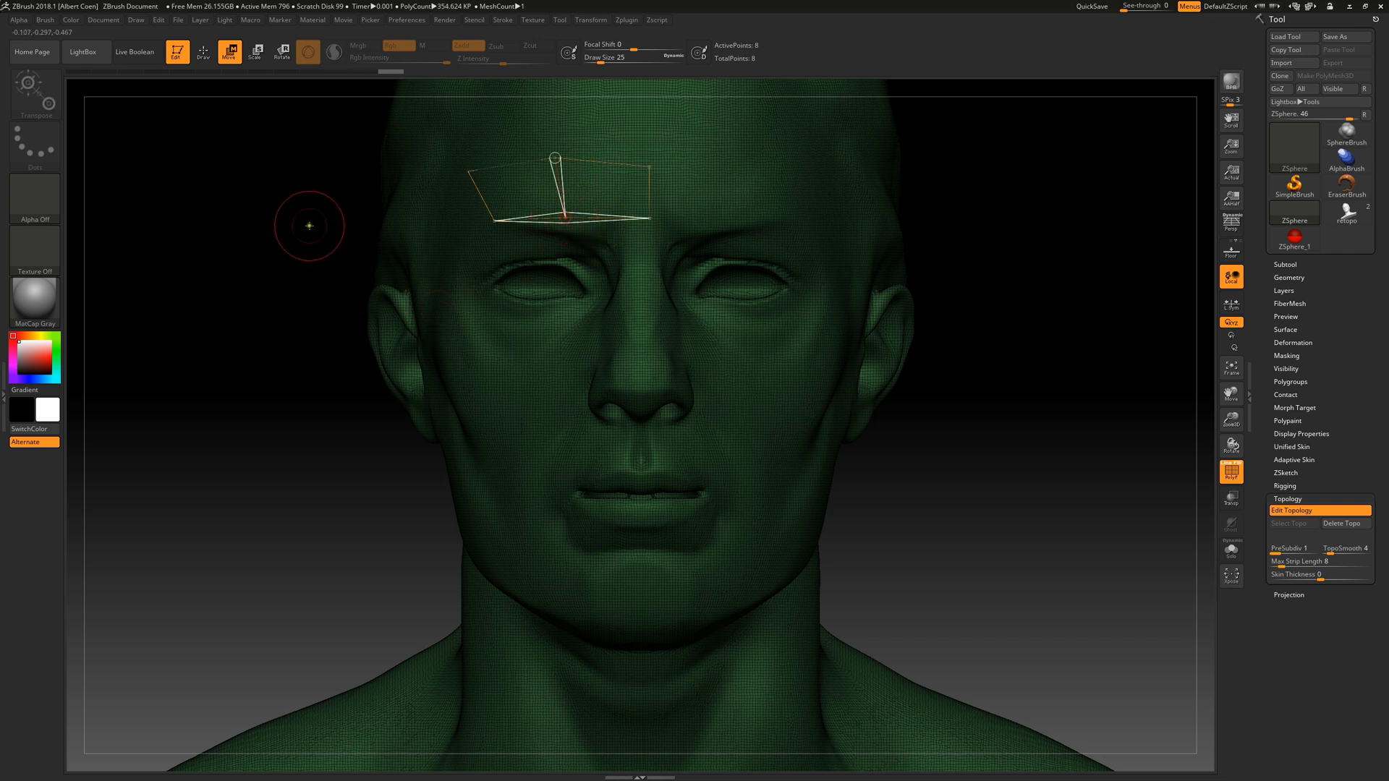
Return to Draw mode and delete the forehead topology vertex by vertex
key("q")
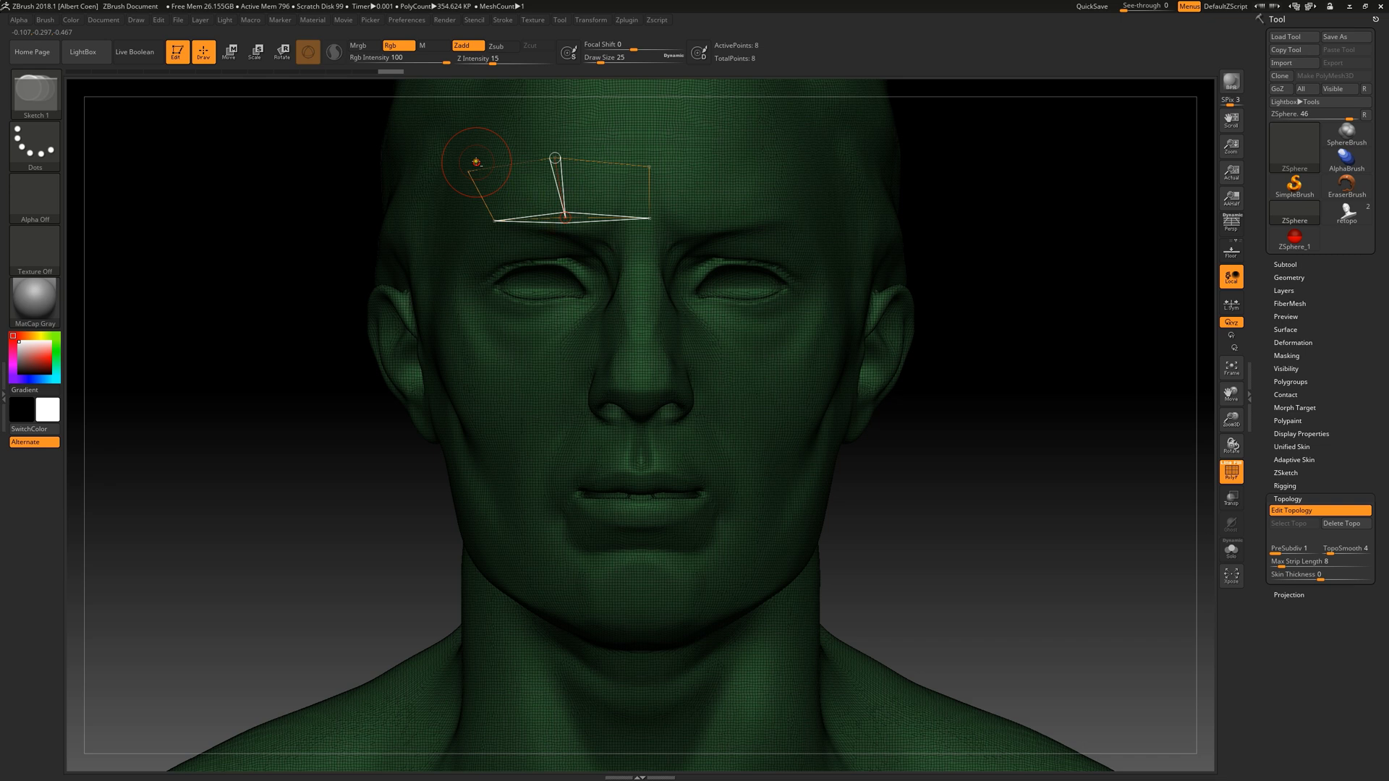
left_click(470, 173, "alt")
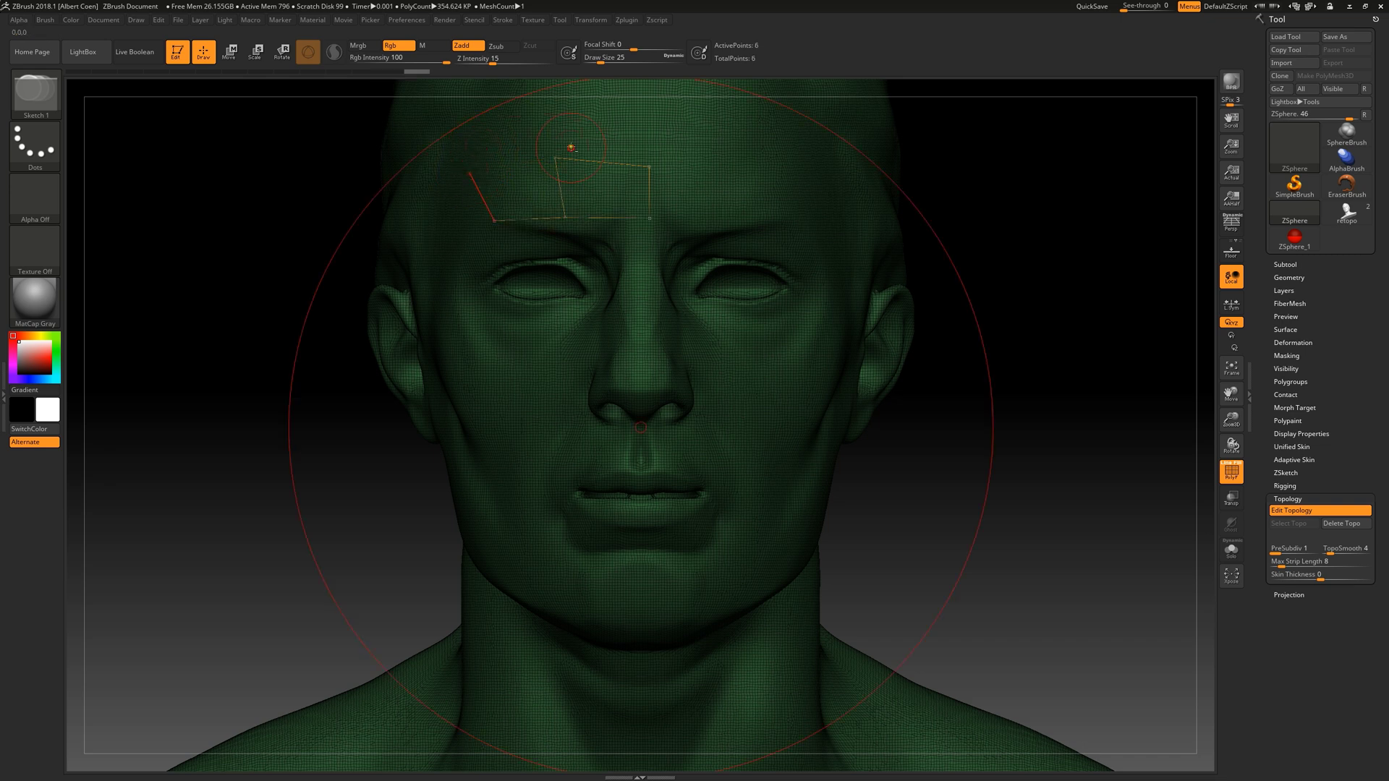
left_click(648, 164, "alt")
left_click(653, 216, "alt")
left_click(566, 217, "alt")
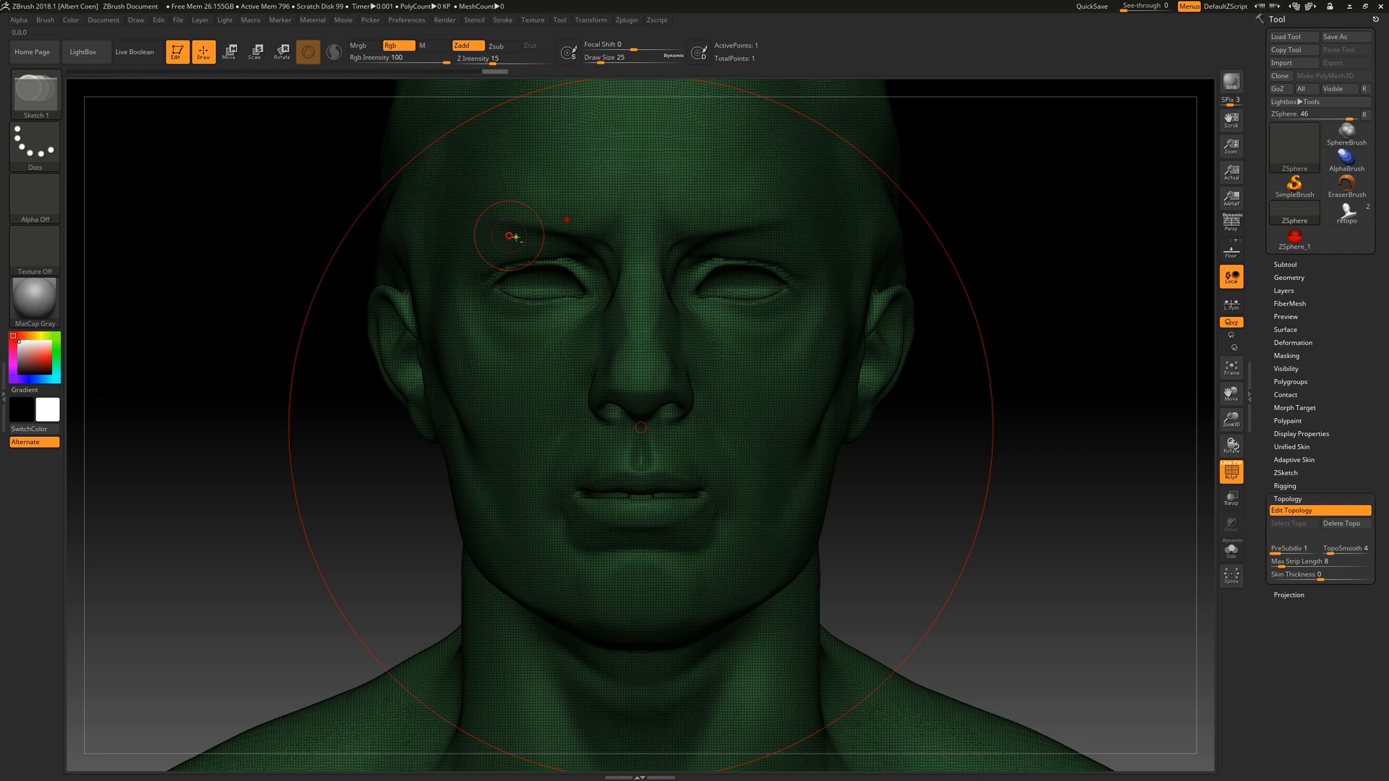
left_click(497, 225, "alt")
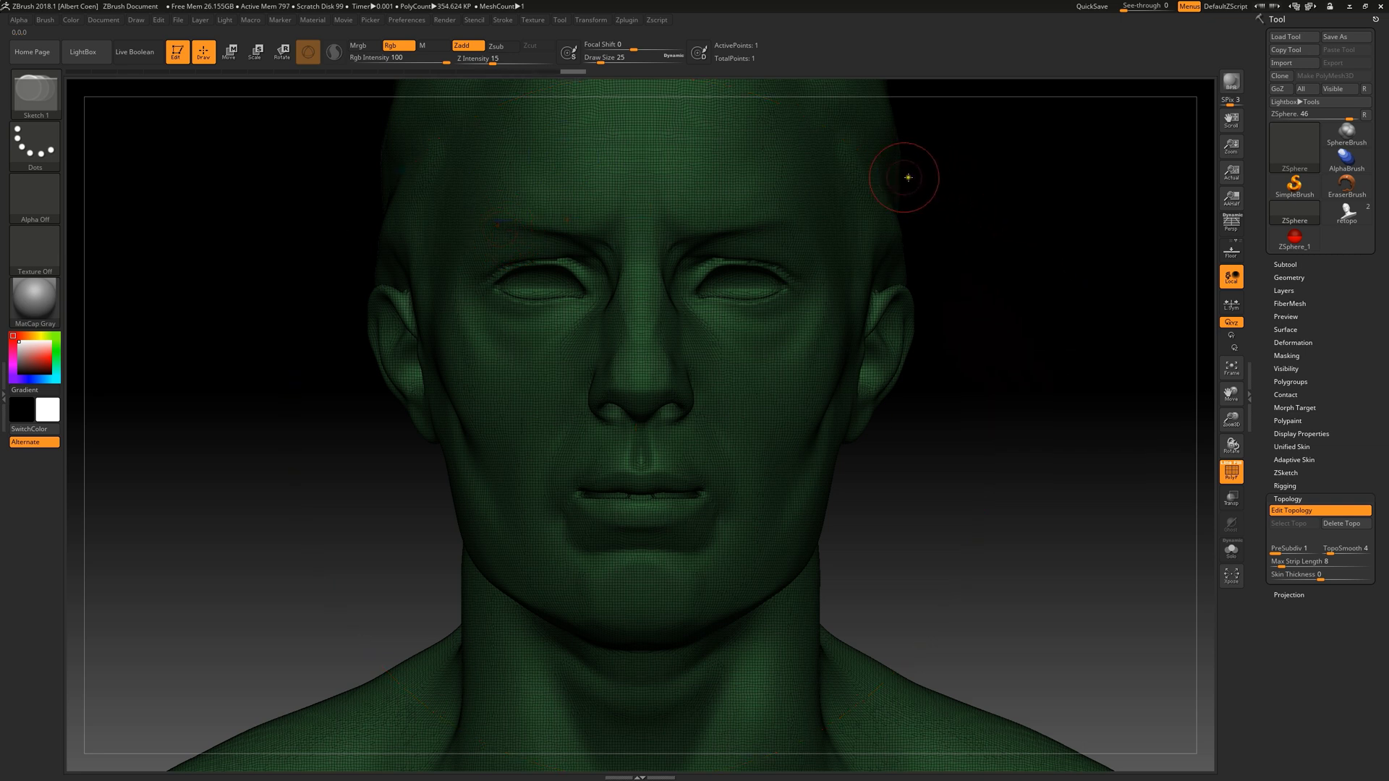
Activate symmetry across the middle of the face and set the Draw Size to 11
left_click(582, 20)
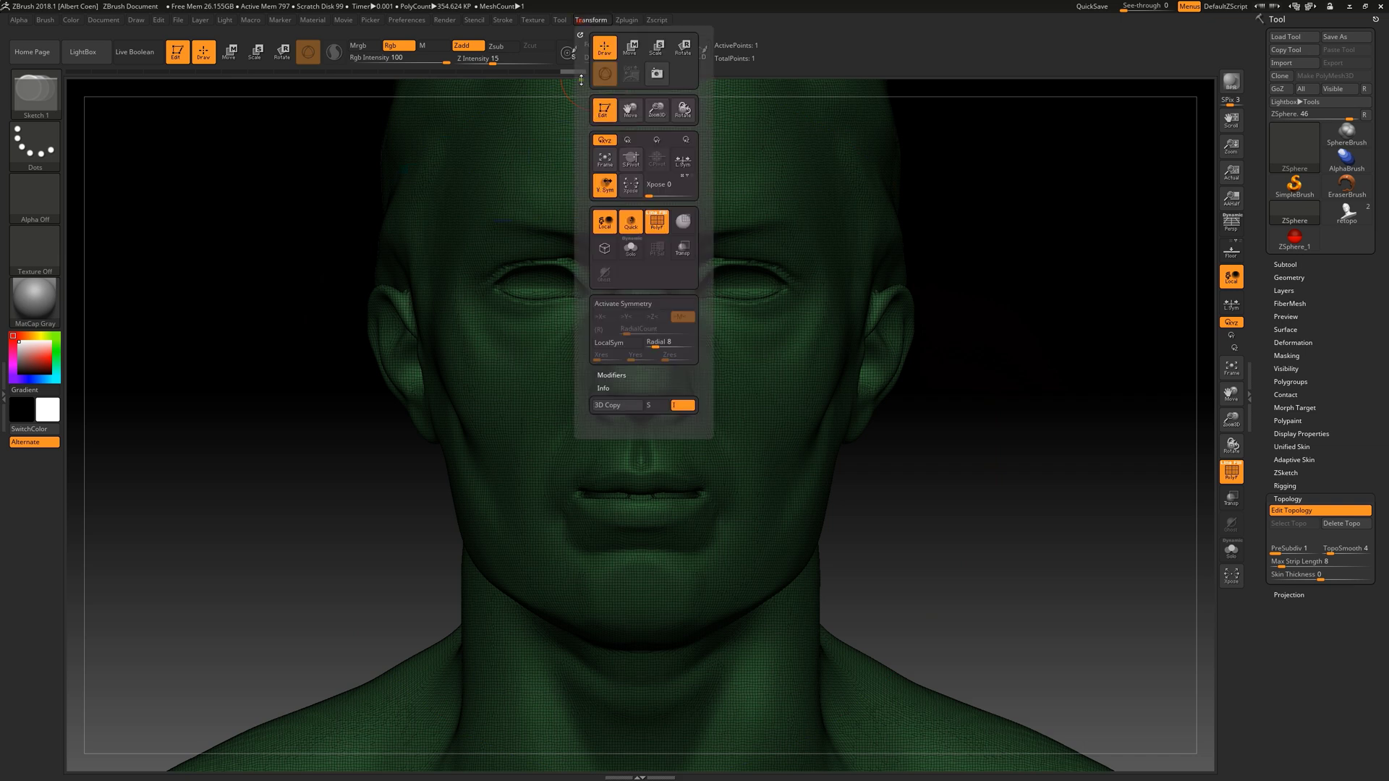
left_click(631, 304)
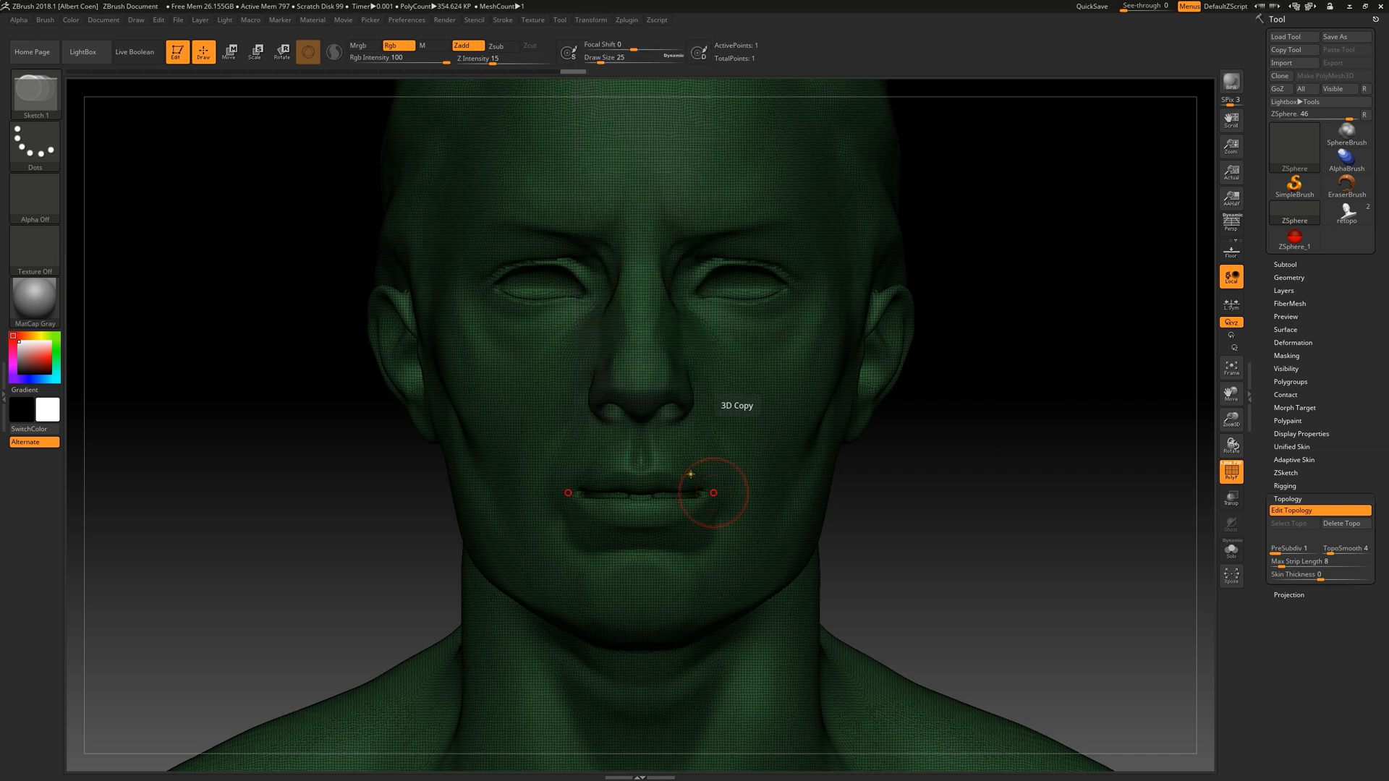
left_click_drag(995, 405, 948, 376)
mouse_move(948, 282)
left_mouse_down("alt")
mouse_move(966, 348)
mouse_move(951, 339)
left_mouse_up("alt")
key("s")
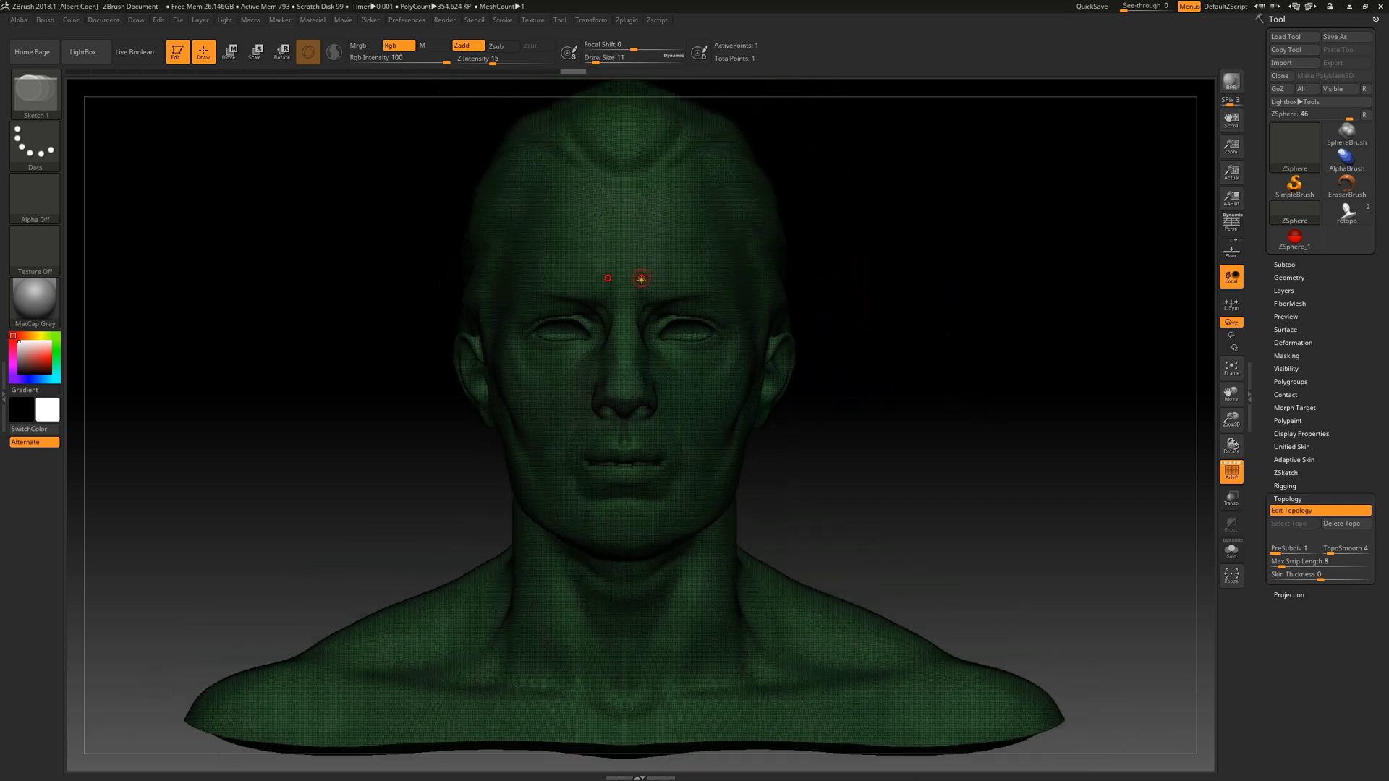
Draw mirrored topology quads at the centre of the forehead above the nose bridge and start extending them outward
left_click(643, 266)
left_click(648, 296)
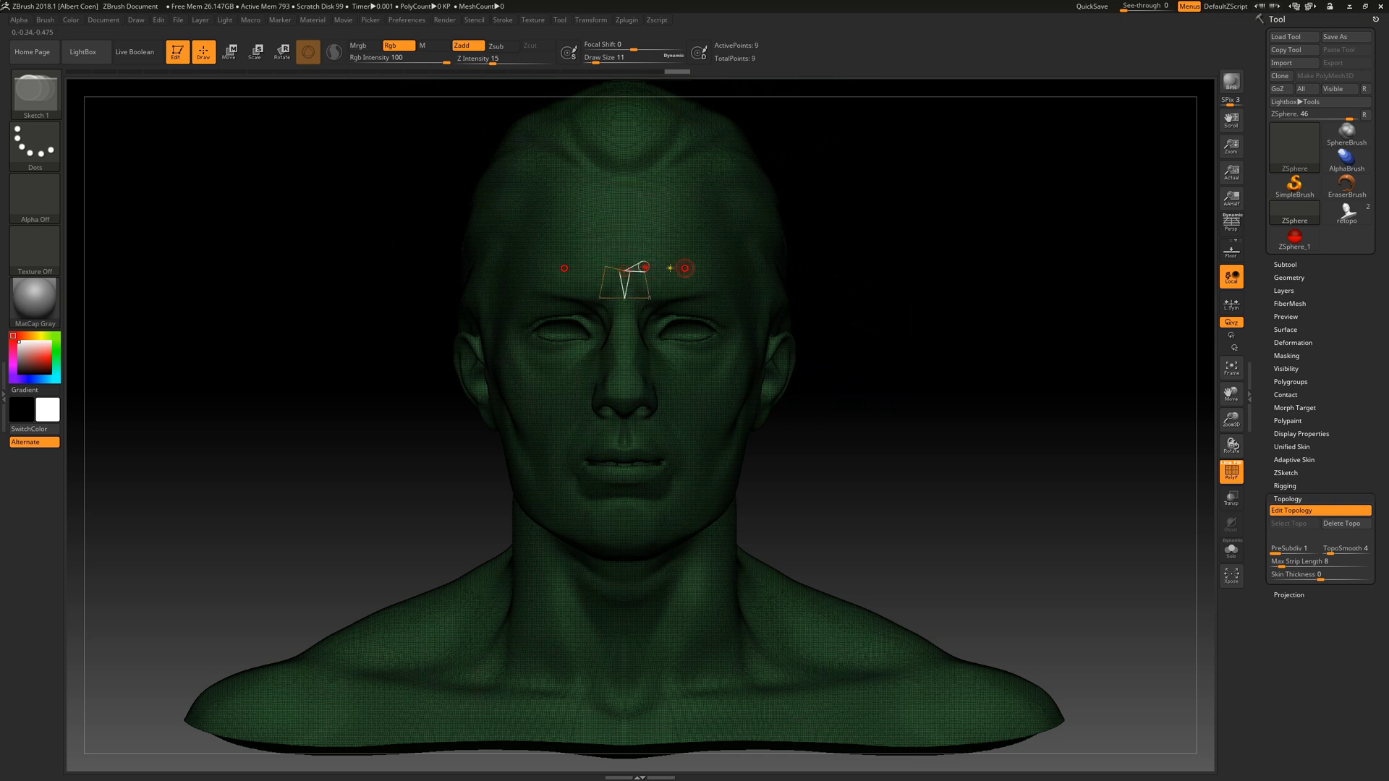
left_click(684, 269)
Continue the mirrored strip of quads around the outer eye sockets and beneath the eyes
mouse_move(969, 347)
left_mouse_down()
mouse_move(918, 347)
mouse_move(1034, 347)
mouse_move(912, 347)
mouse_move(1035, 347)
mouse_move(990, 347)
left_mouse_up()
left_click(753, 356)
left_click(732, 390)
left_click(731, 396)
left_click(730, 363)
left_click(687, 355)
left_click(683, 385)
Connect the eye strips across the nose bridge and adjust the placed vertices
left_click(619, 329)
key("w")
mouse_move(865, 313)
left_mouse_down()
mouse_move(885, 308)
mouse_move(841, 301)
left_mouse_up()
left_click_drag(1048, 303, 1128, 304)
key("q")
left_click(688, 285)
Extend the topology over the nose tip and nostril wings, moving vertices to follow the form
left_click_drag(940, 347, 405, 363)
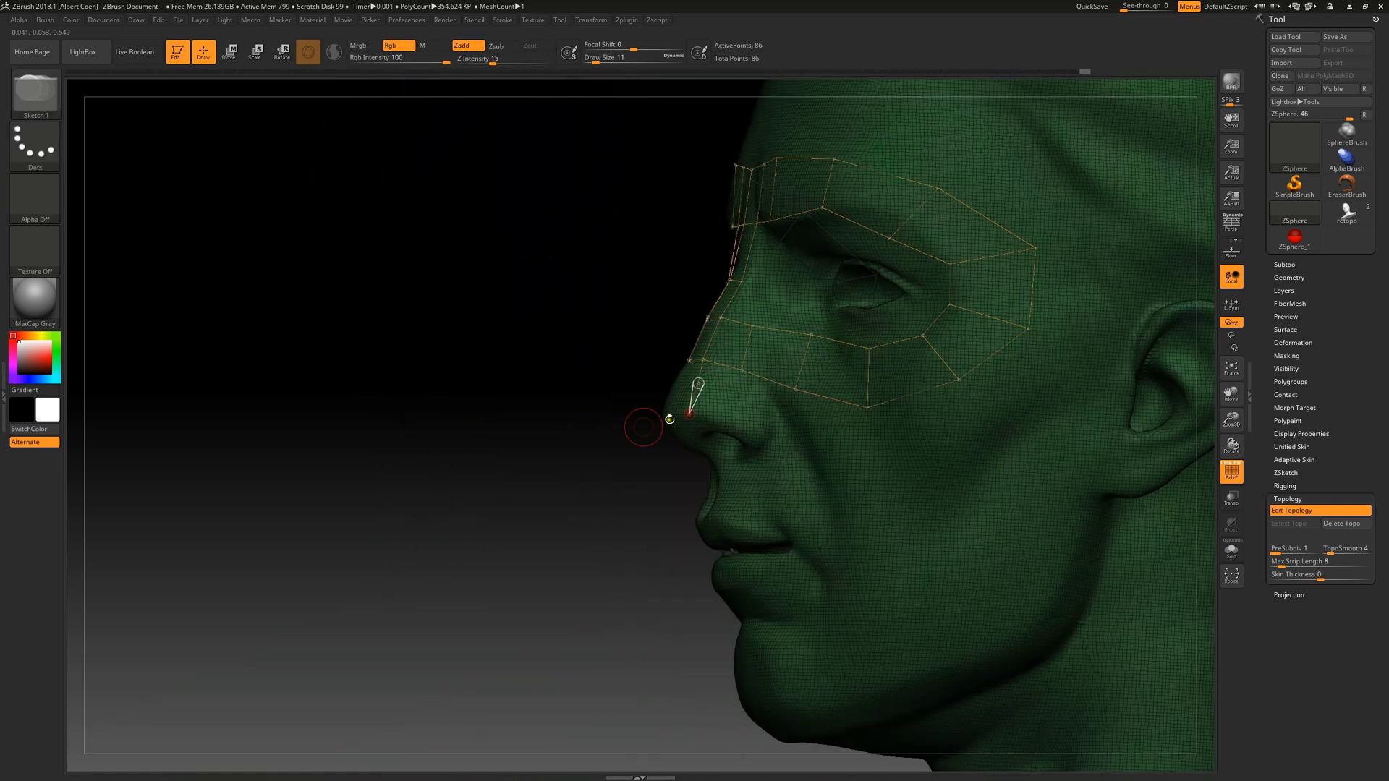
left_click(688, 413)
left_click(751, 423)
left_click(765, 401)
left_click_drag(643, 426, 713, 403)
key("w")
left_click_drag(796, 391, 794, 396)
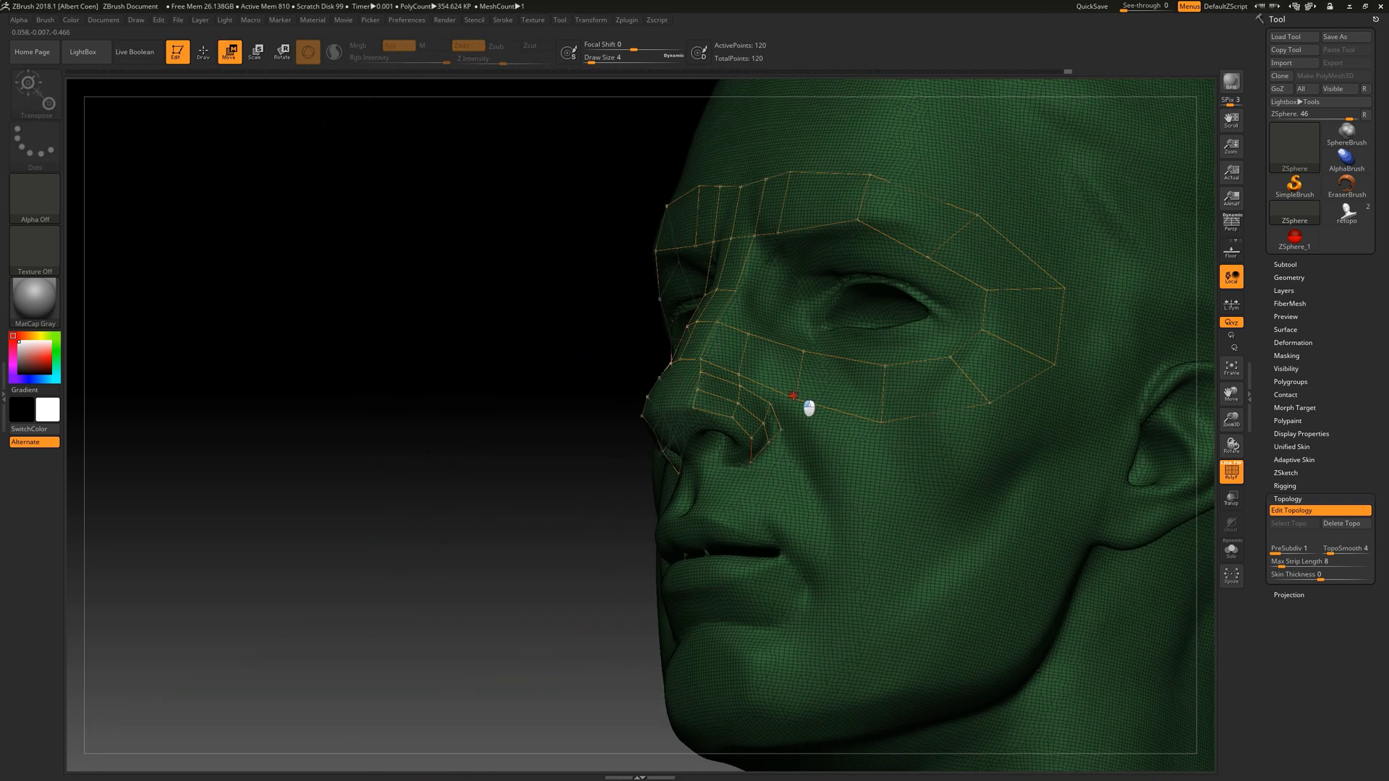
Start an inner ring of quads around the eyes, from the outer corner onto the upper eyelid
key("q")
mouse_move(507, 390)
left_mouse_down()
mouse_move(691, 384)
mouse_move(843, 409)
left_mouse_up()
key("w")
key("q")
left_click(877, 311)
left_click_drag(1165, 311, 1114, 311)
left_click(865, 287)
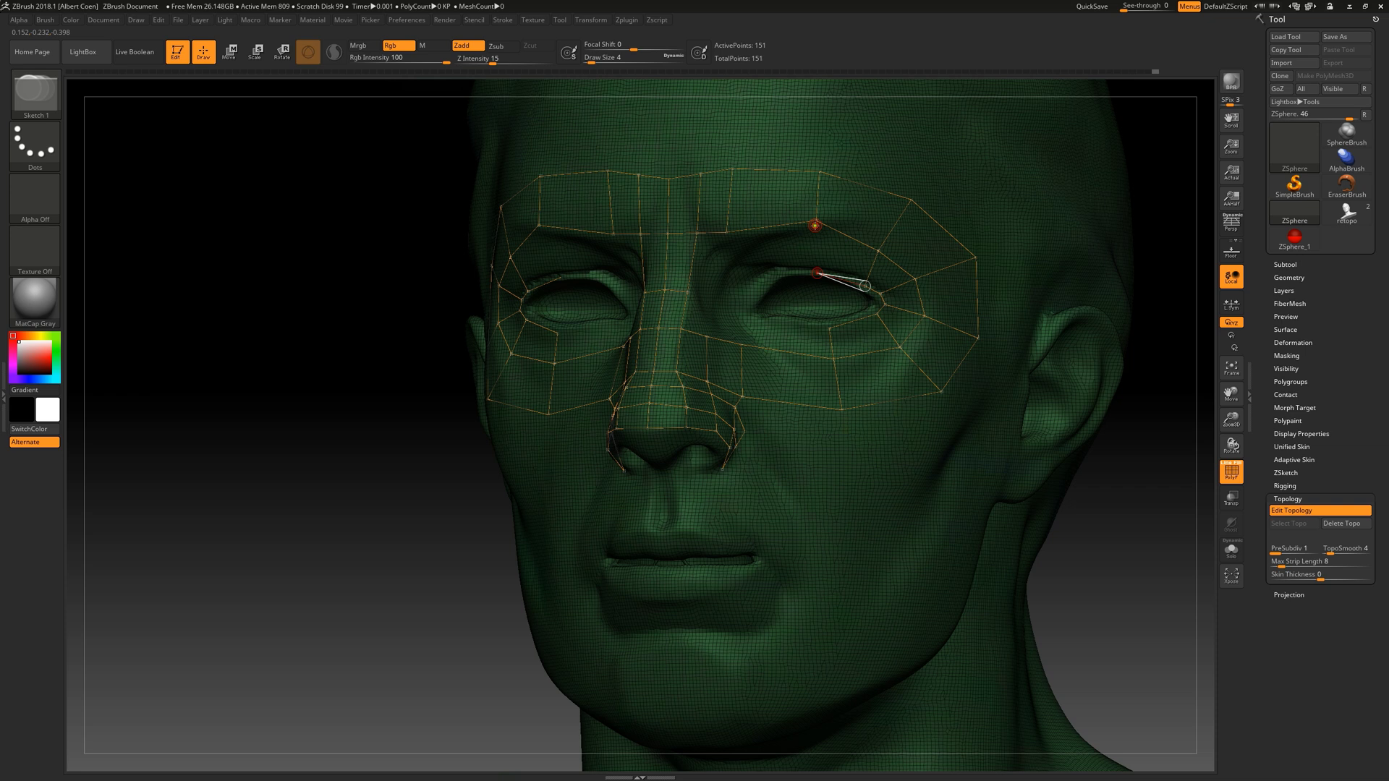
left_click(818, 274)
Continue the inner ring of quads around the eye openings toward the inner corners, adjusting vertices along the way
left_click_drag(376, 390, 344, 440)
key("w")
key("q")
left_click(719, 304)
key("w")
mouse_move(719, 304)
left_mouse_down()
mouse_move(486, 372)
mouse_move(506, 340)
left_mouse_up()
key("q")
key("w")
left_click(924, 313)
key("q")
Reposition the ring vertices near the inner eye corners and the sides of the nose
left_click_drag(326, 362, 325, 412, "alt")
key("w")
left_click(717, 330)
left_click_drag(760, 287, 750, 281)
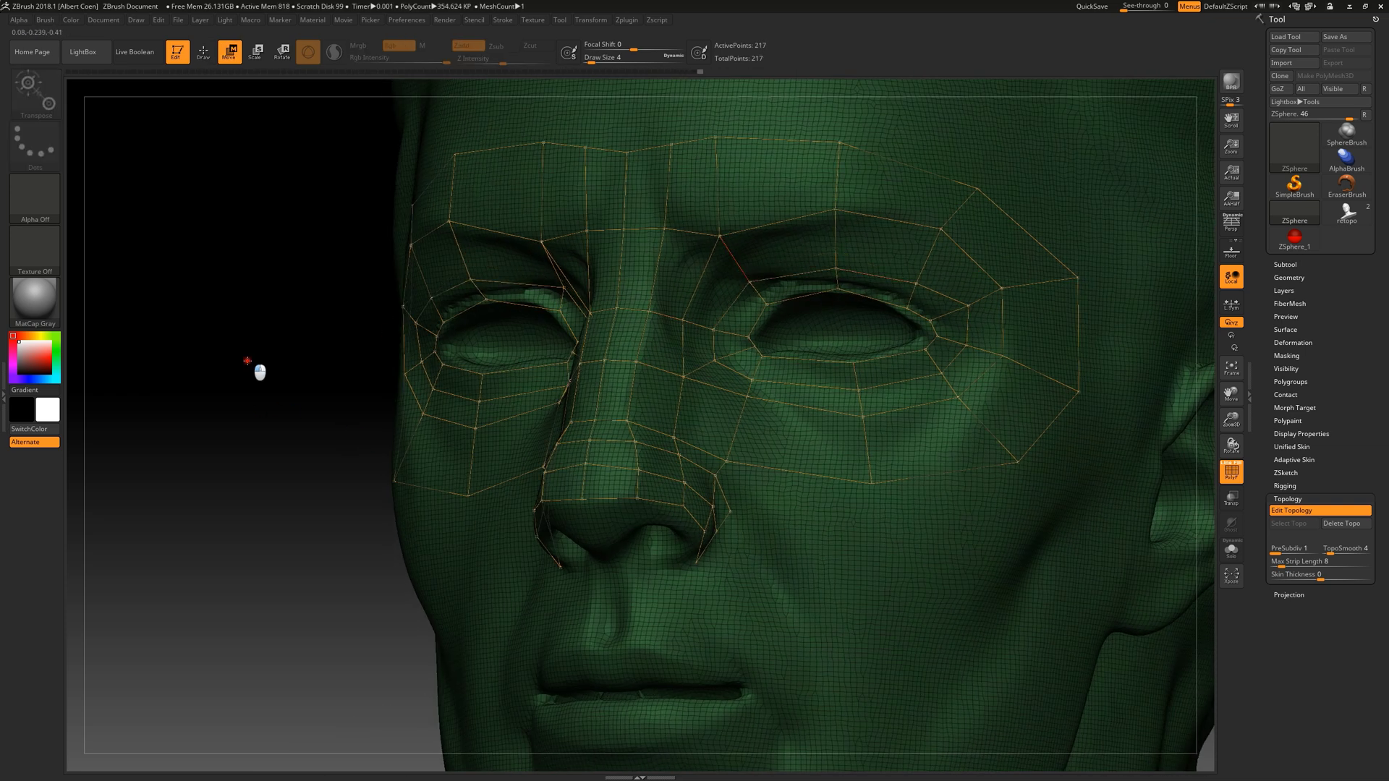
Add an extra row of quads along the brow and extend the forehead strip over the temples
left_click_drag(325, 390, 326, 319, "alt")
key("q")
left_click(685, 196)
mouse_move(303, 391)
left_mouse_down()
mouse_move(340, 391)
mouse_move(232, 390)
left_mouse_up()
left_click(727, 196)
key("w")
left_click_drag(868, 211, 861, 207)
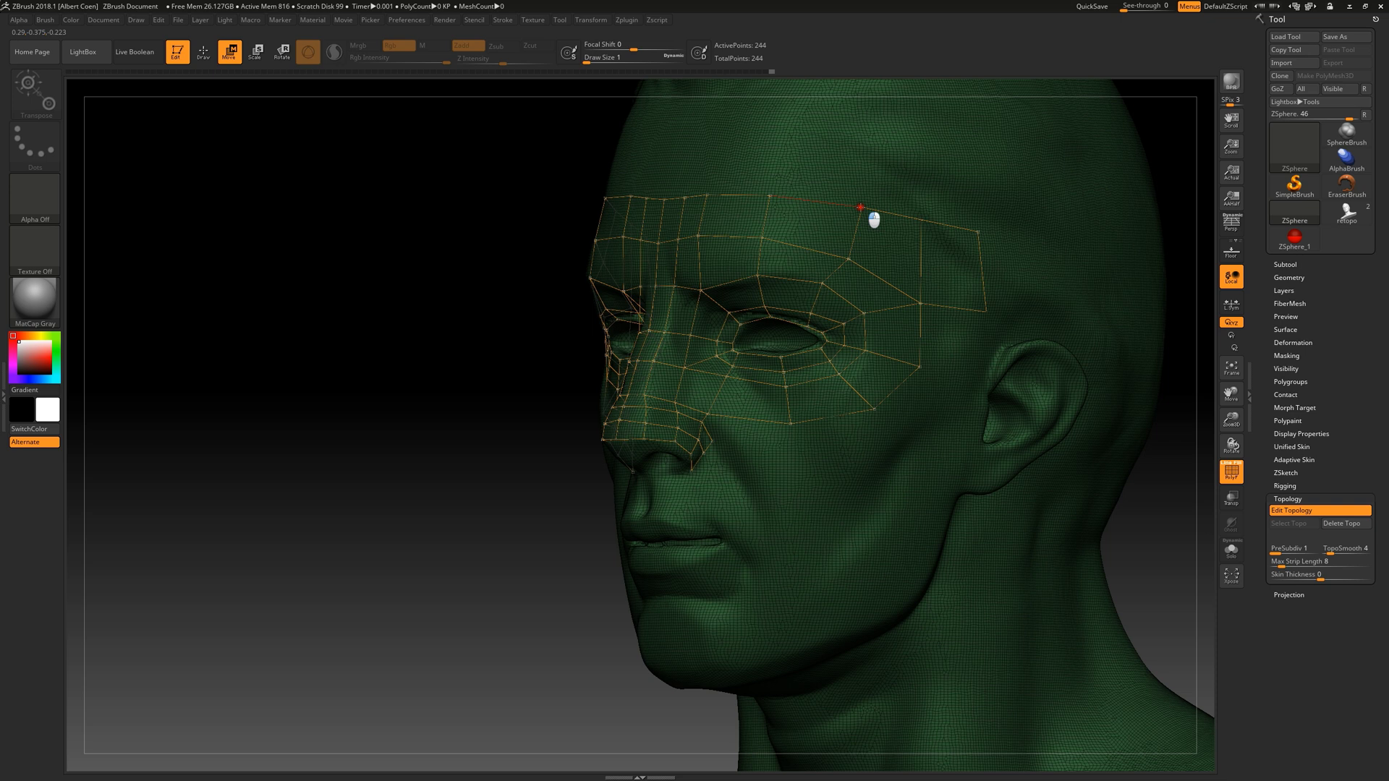
Continue the temple quads down toward the ears and fine-tune a vertex above the brow
key("q")
left_click(967, 384)
left_click_drag(347, 409, 388, 410, "shift")
key("w")
left_click_drag(664, 243, 659, 241)
Preview the drawn topology as an adaptive skin at density 2
left_click_drag(1162, 253, 1066, 285, "alt")
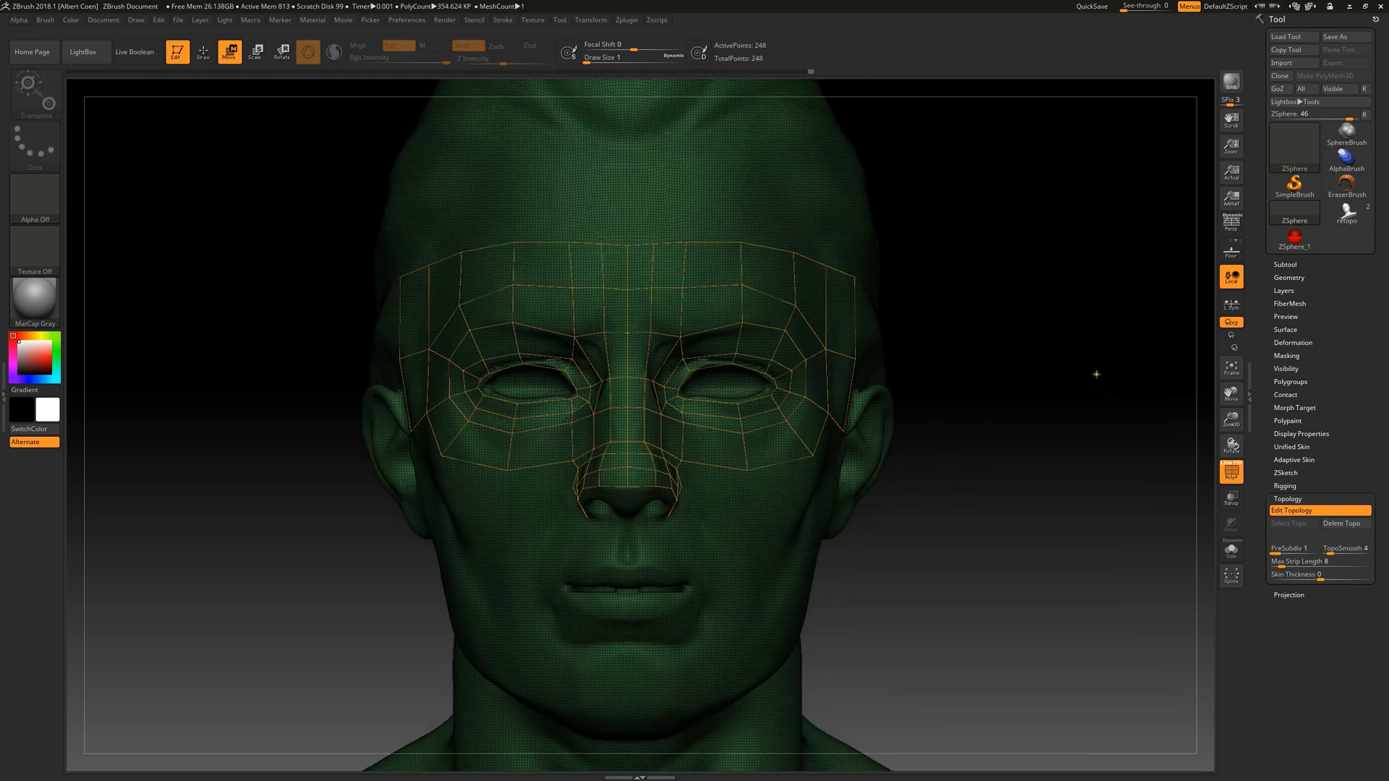
left_click(1294, 460)
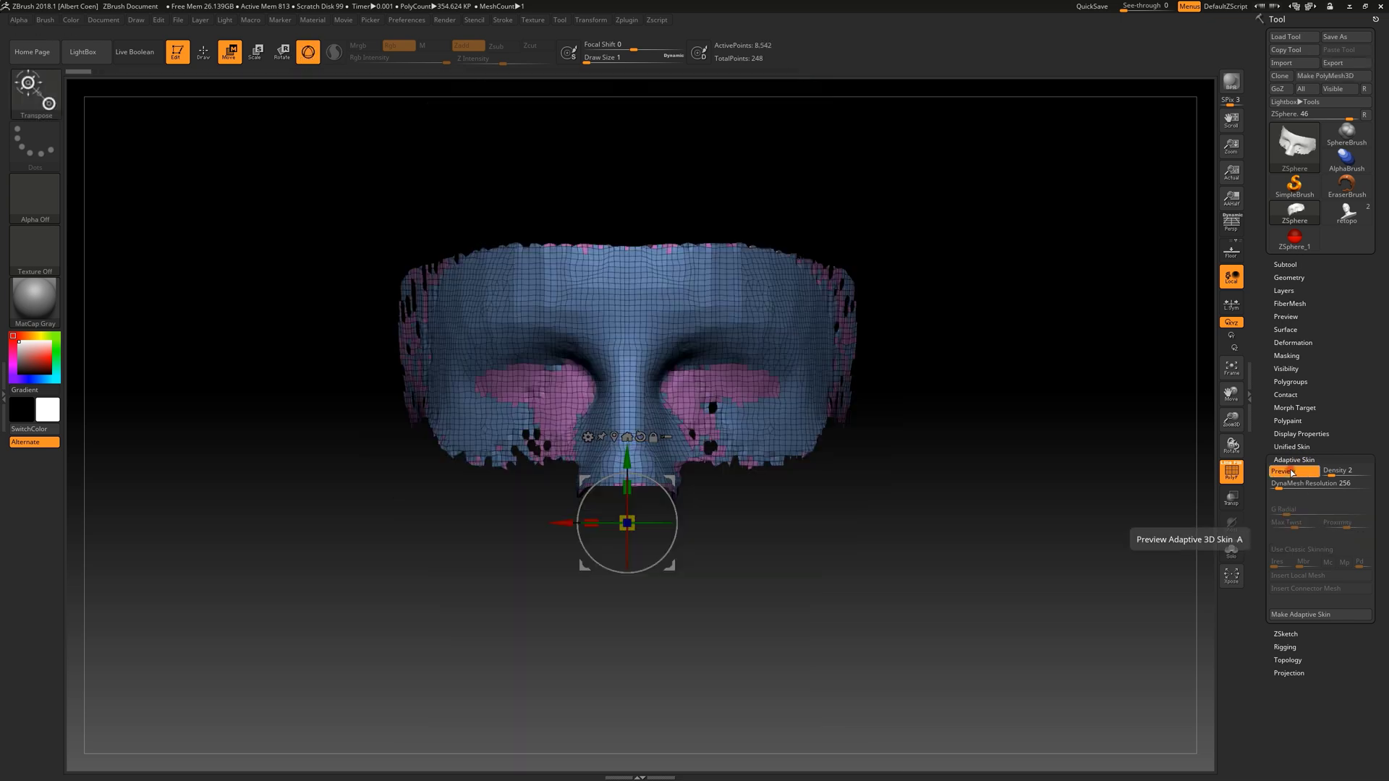
Set the adaptive skin's DynaMesh resolution to 0 and regenerate the preview
left_click(1291, 472)
left_click_drag(1285, 486, 1270, 488)
left_click(1292, 472)
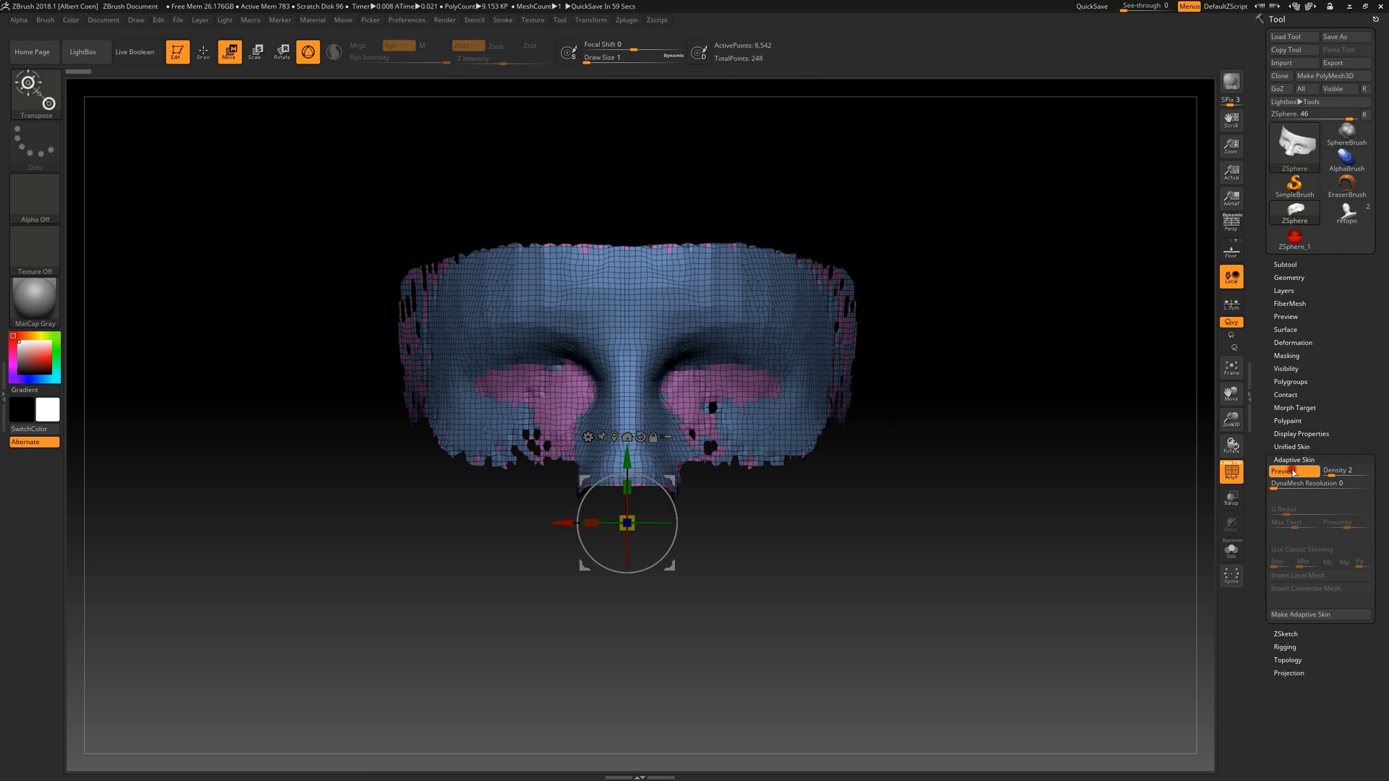
left_click(1294, 471)
left_click(1291, 472)
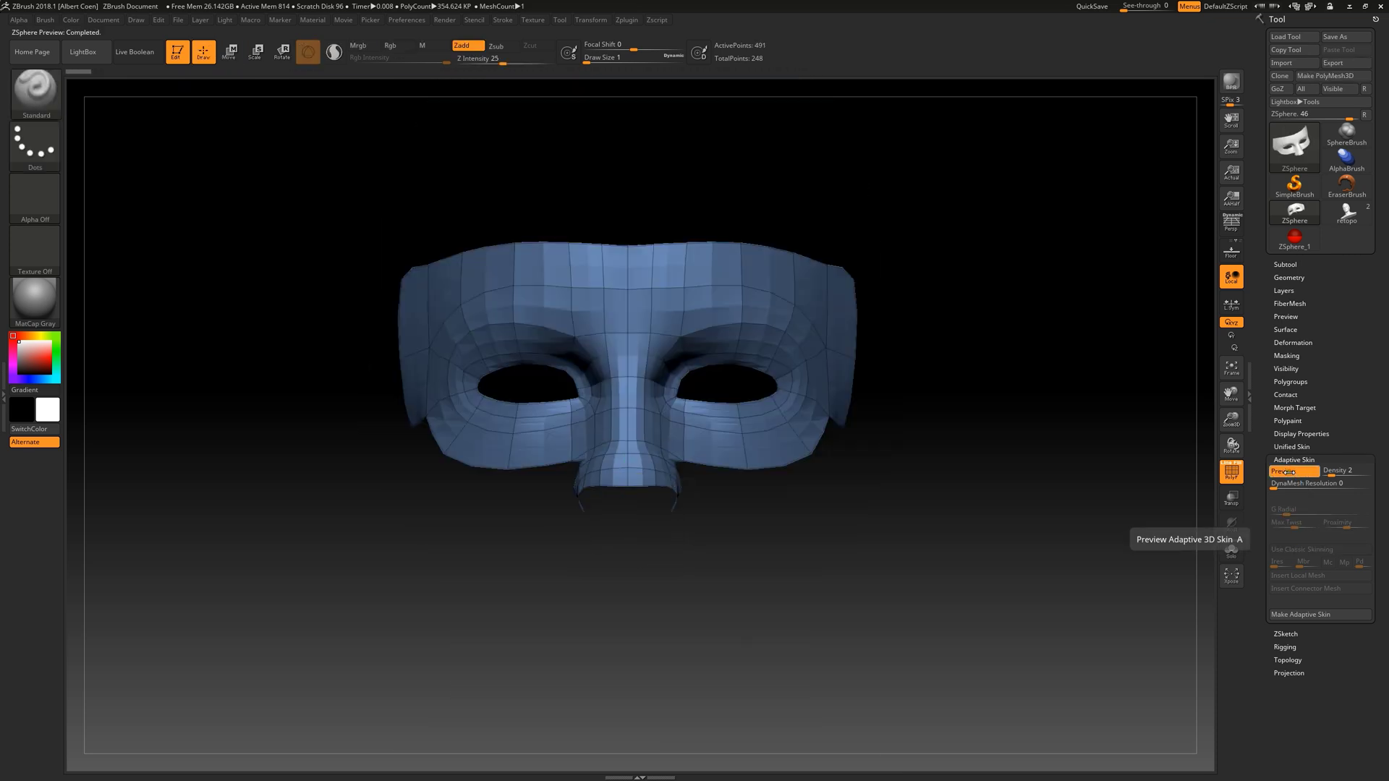
Compare the drawn topology with its density 2 adaptive skin preview from several angles
left_click_drag(1007, 399, 1013, 378)
key("a")
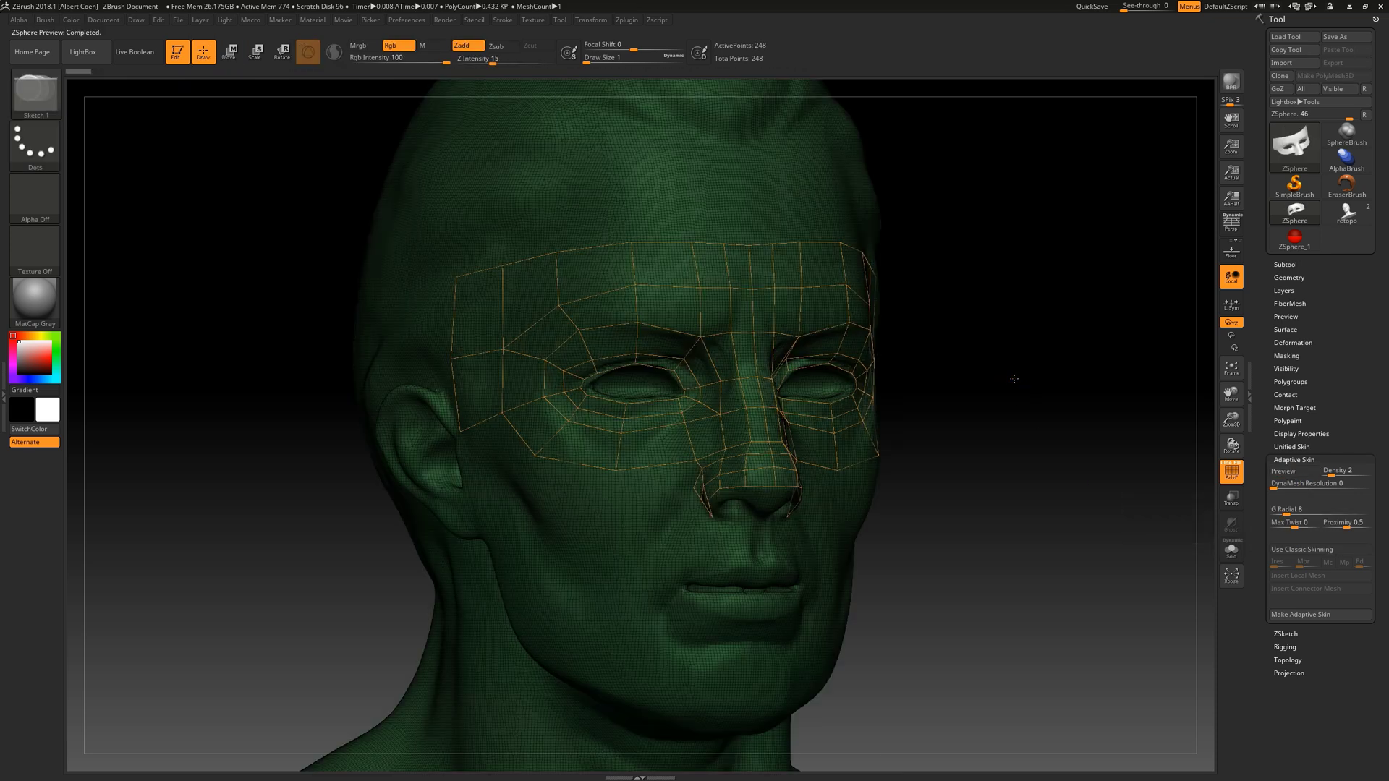
key("a")
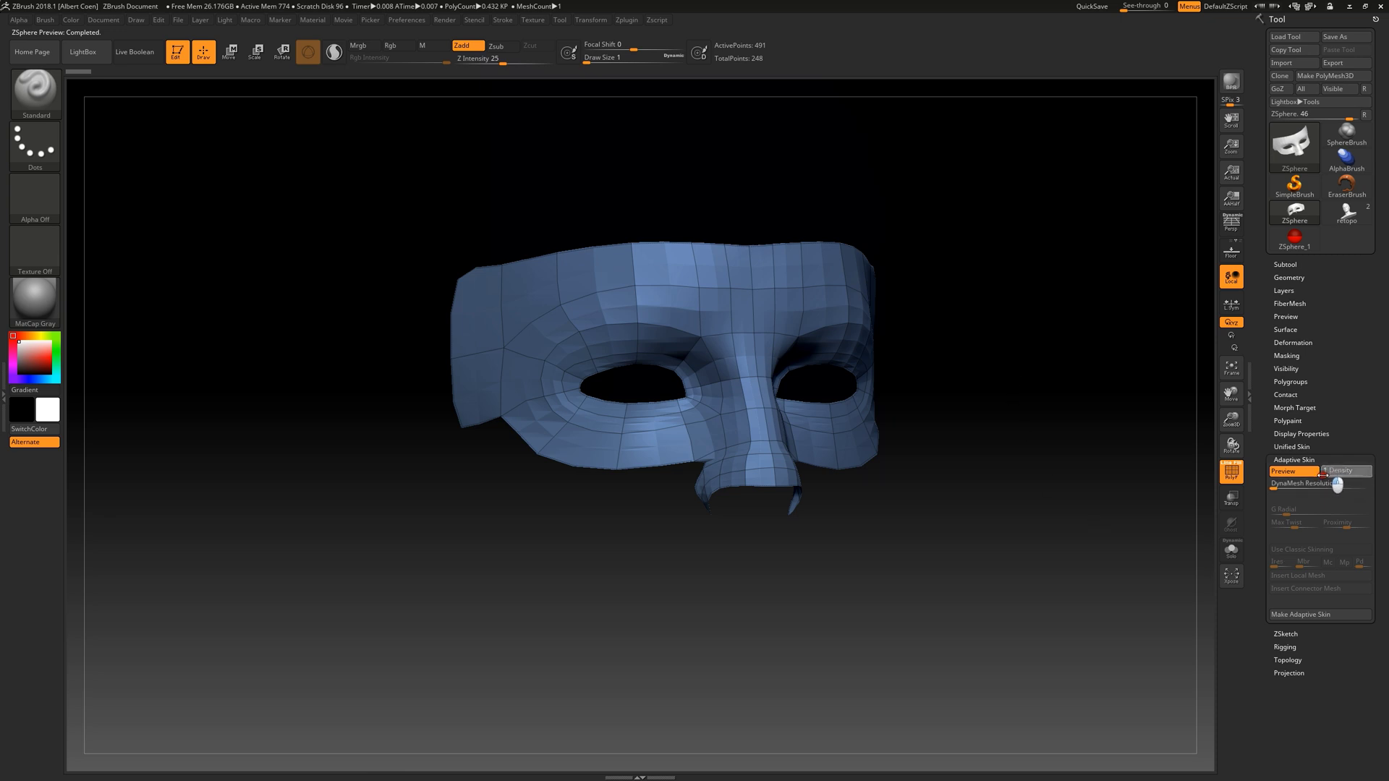
left_click(1323, 474)
left_click_drag(1324, 474, 1341, 474)
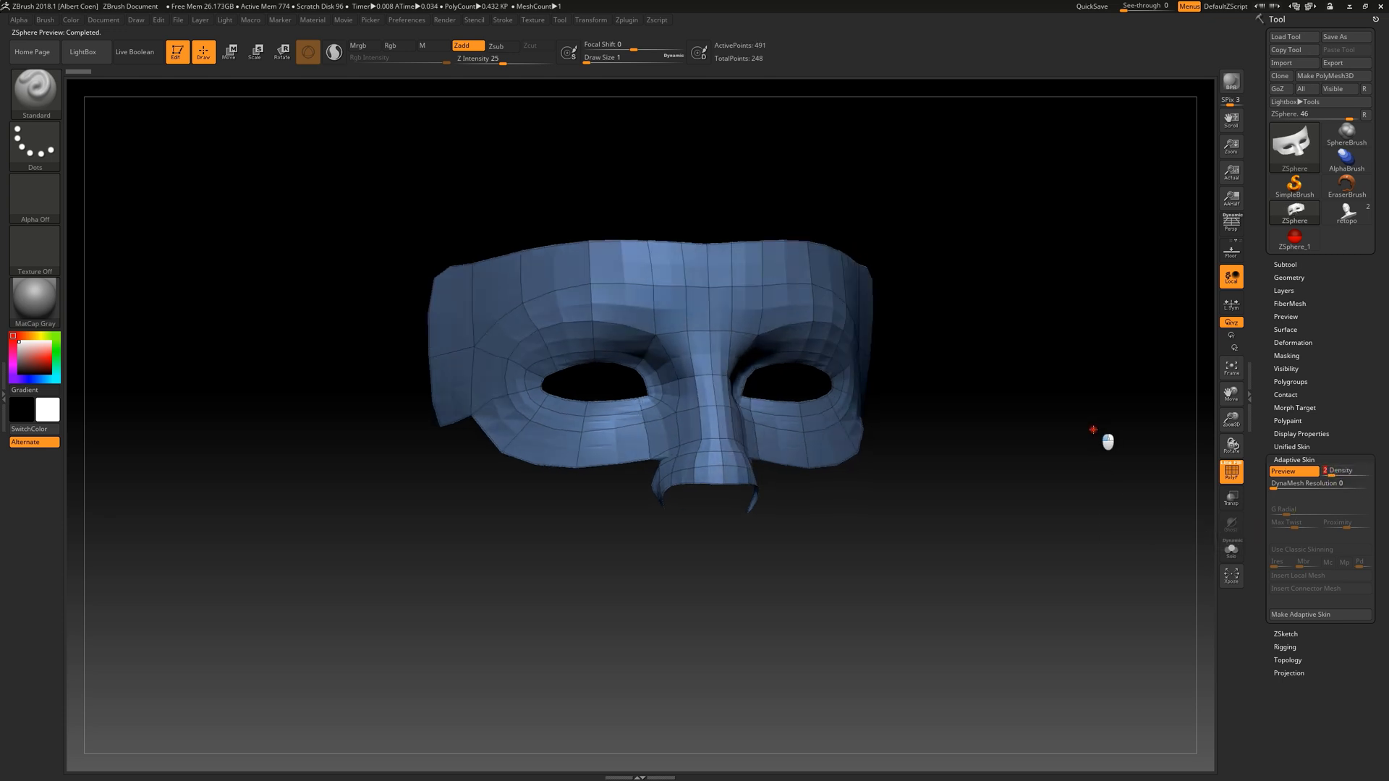
left_click_drag(1093, 430, 1085, 425)
left_click_drag(1048, 373, 1053, 374)
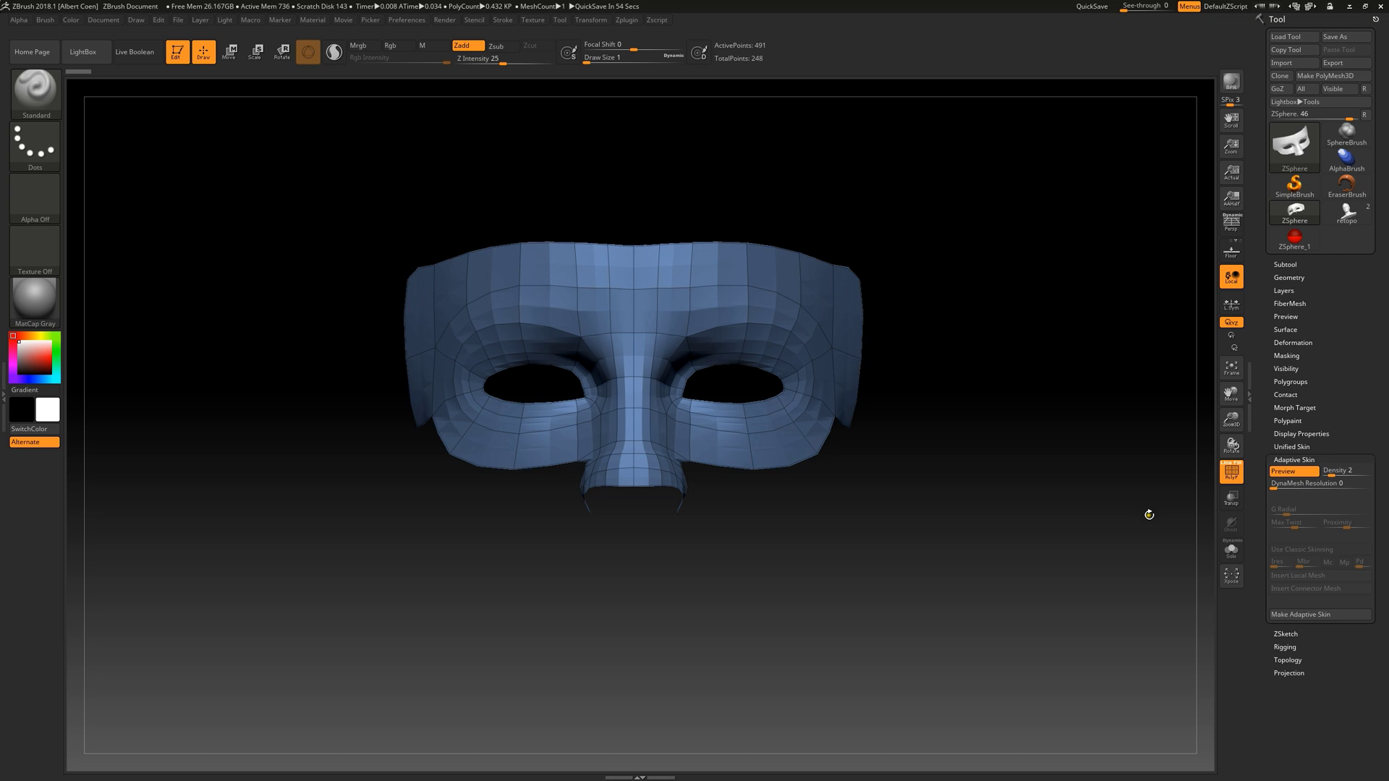
Turn on projection for the retopology and preview the adaptive skin again
left_click(1306, 471)
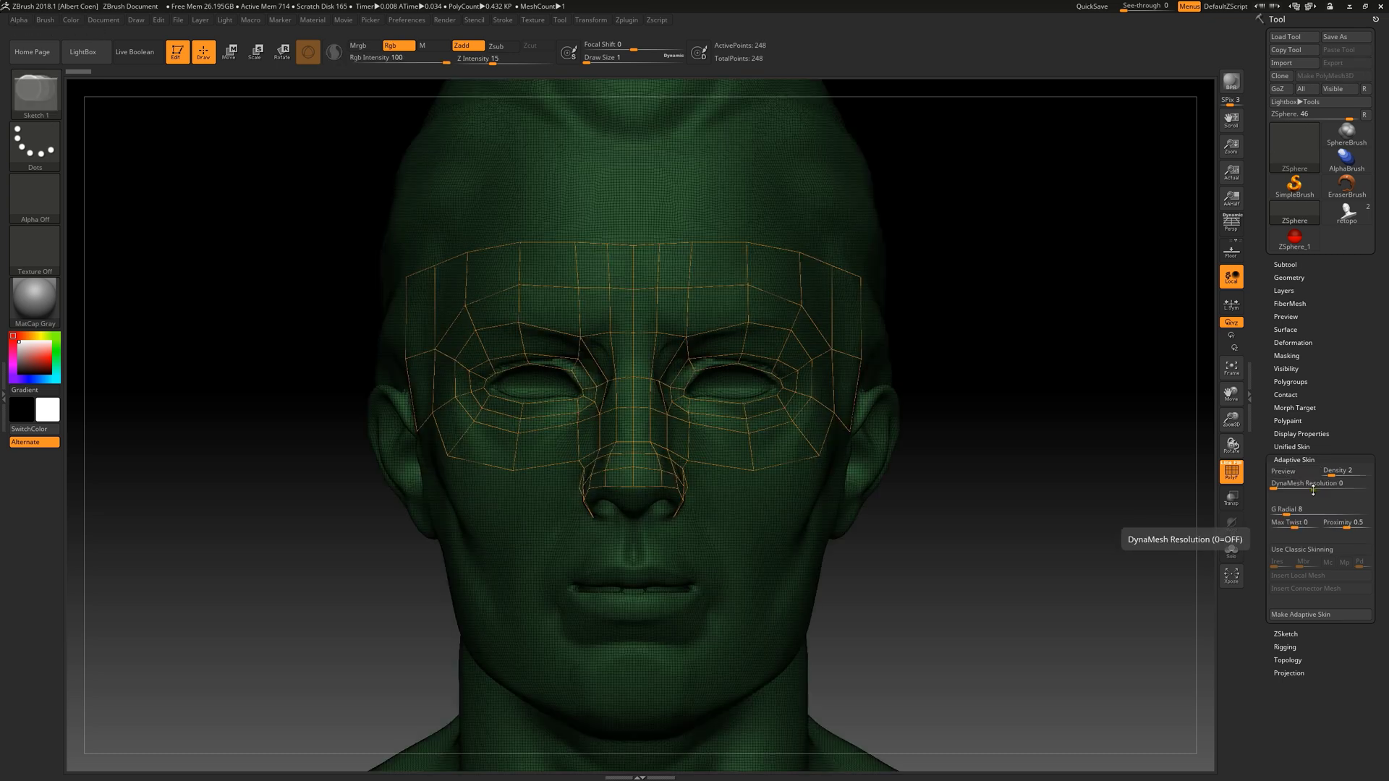
left_click(1285, 674)
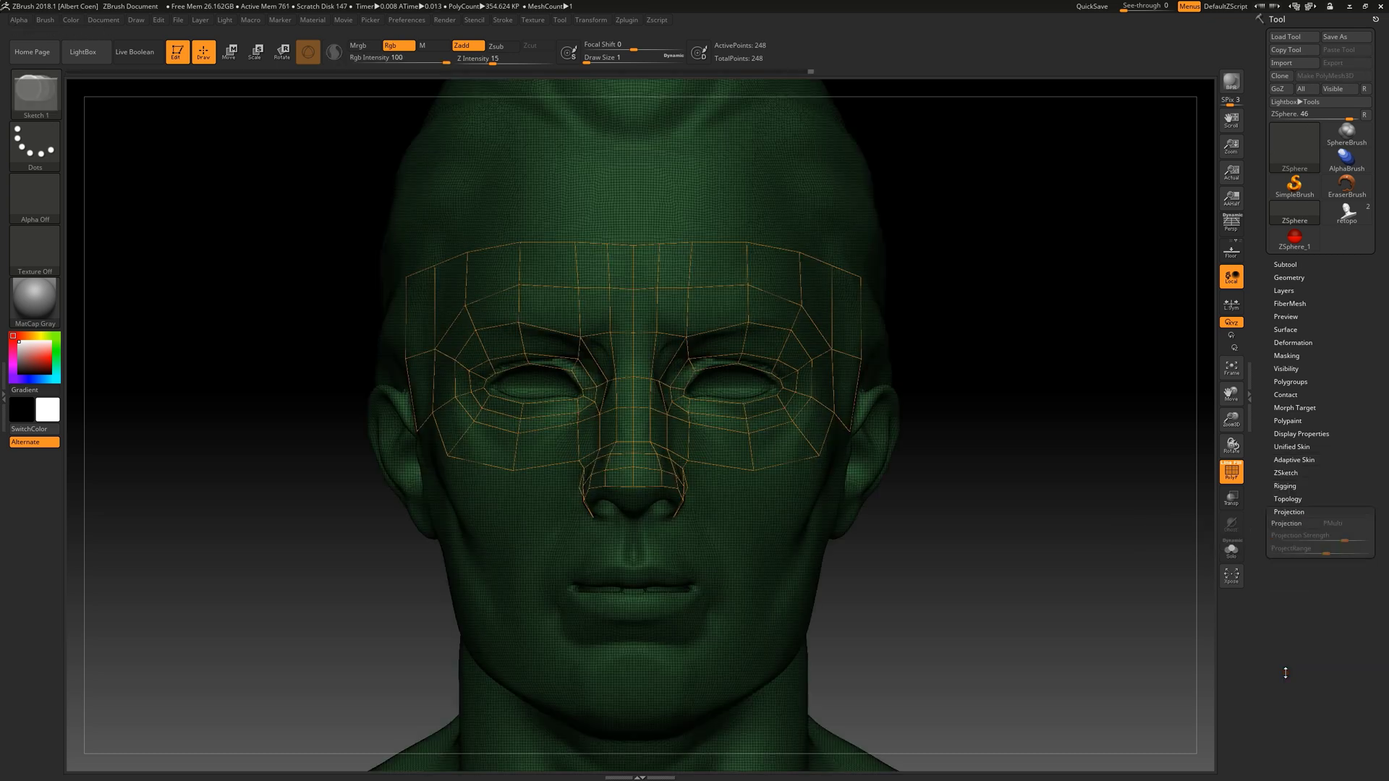
left_click(1294, 525)
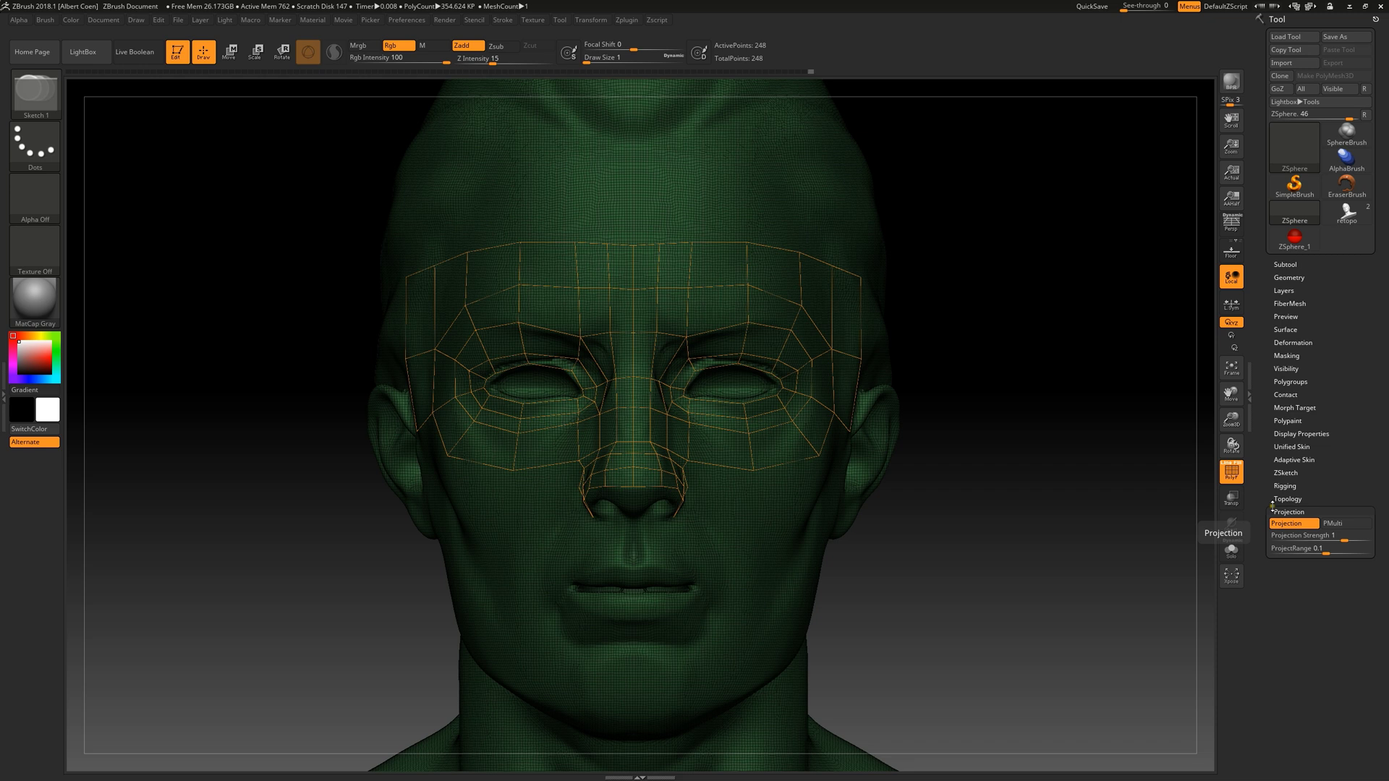
left_click(1293, 460)
left_click(1292, 471)
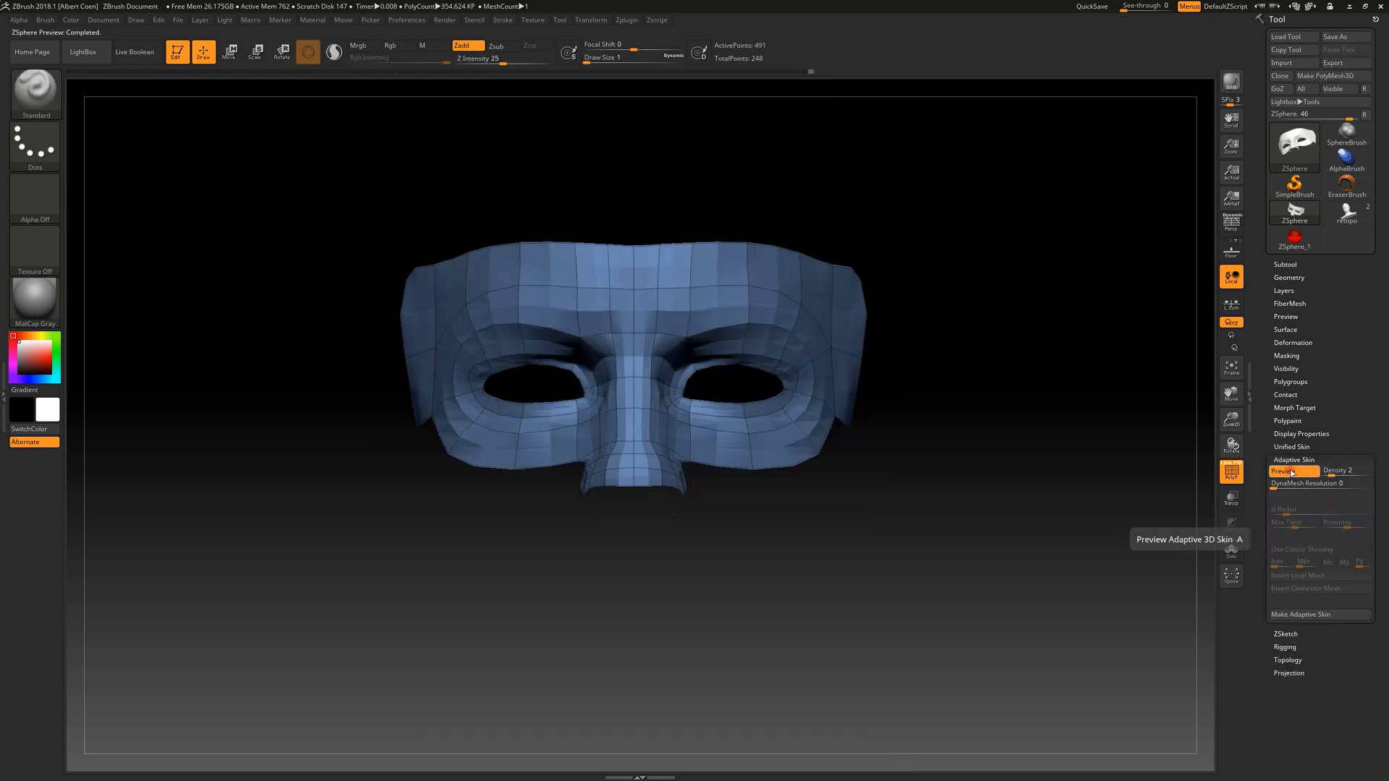
Set the adaptive skin density to 5 and make the adaptive skin as a separate mesh
left_click_drag(1338, 470, 1348, 472)
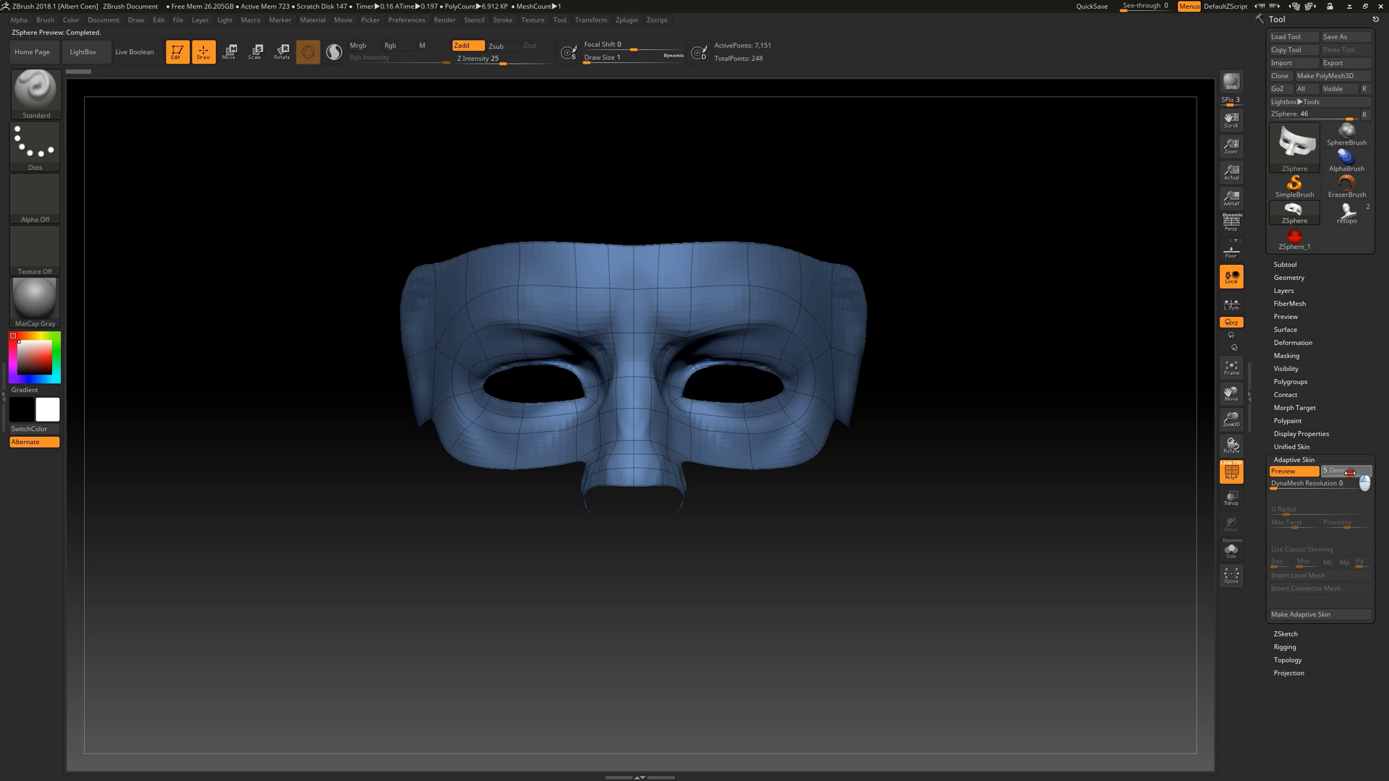
mouse_move(1042, 445)
left_mouse_down()
mouse_move(1059, 455)
mouse_move(1044, 445)
left_mouse_up()
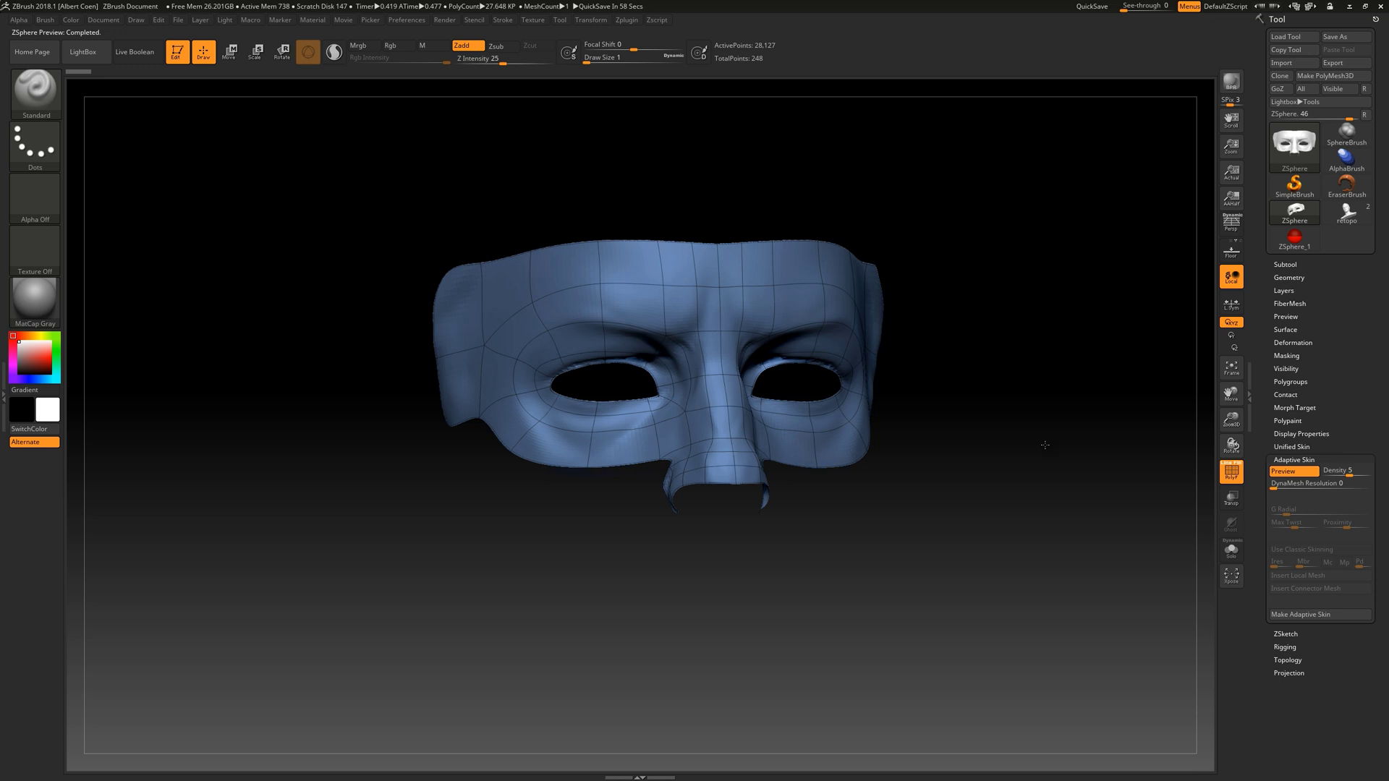
left_click(1311, 616)
left_click(1320, 615)
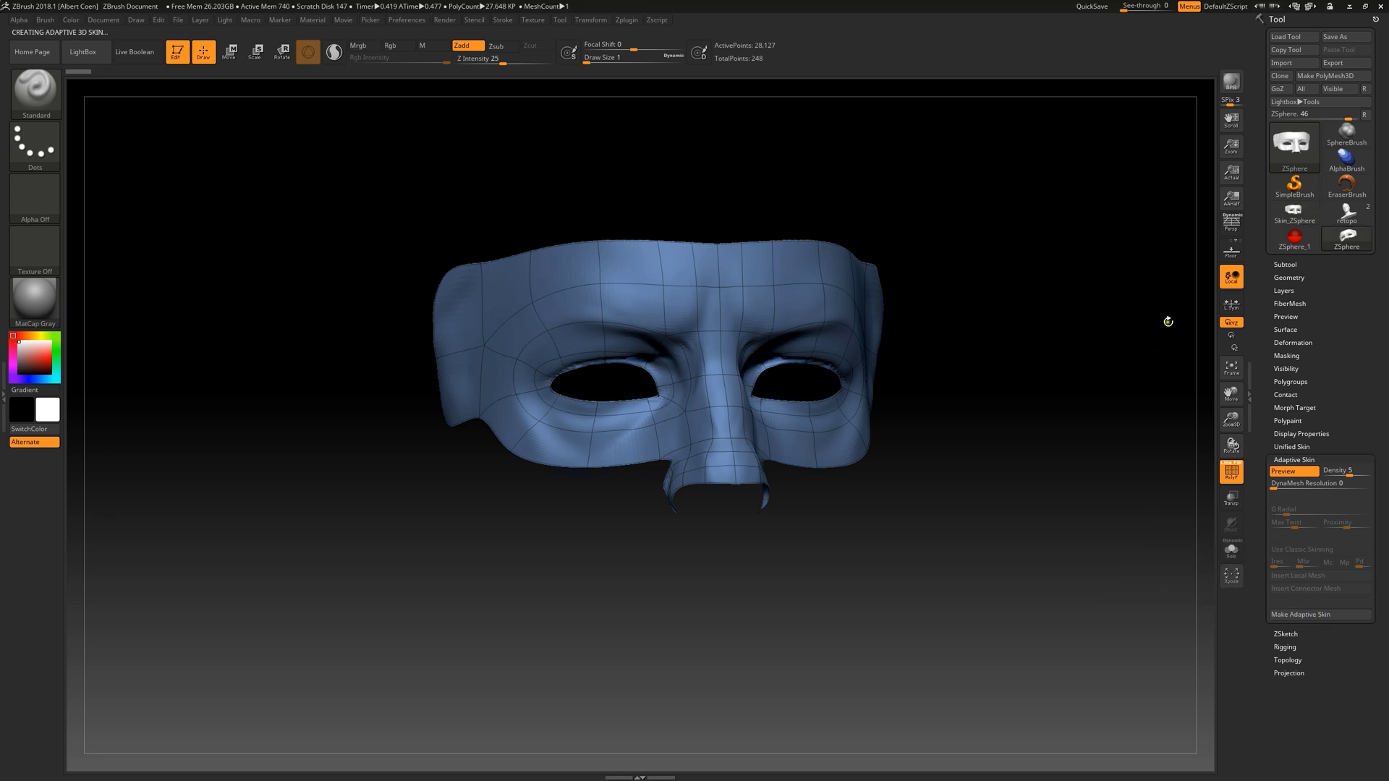
Switch to the generated Skin_ZSphere mesh and drop it to its lowest subdivision level
left_click(1293, 212)
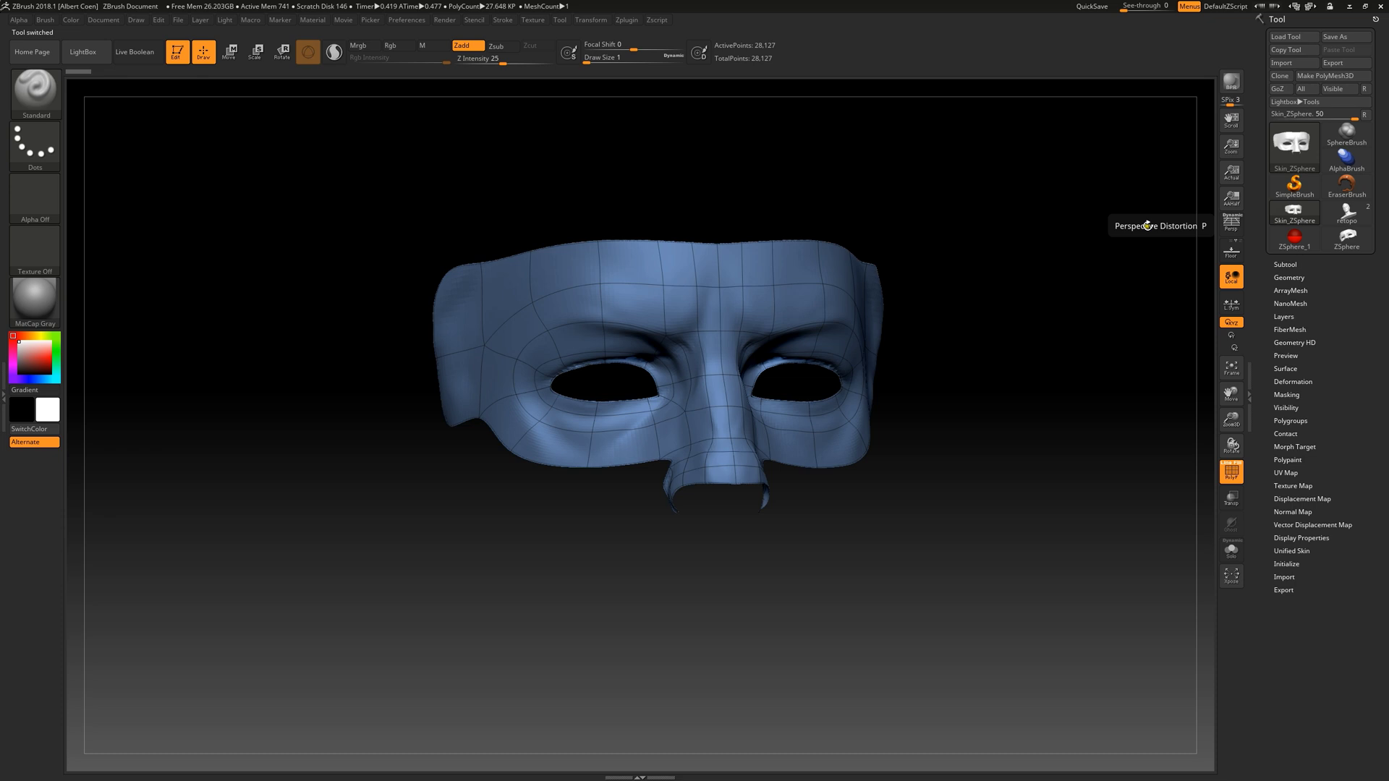
left_click_drag(1147, 225, 1120, 227)
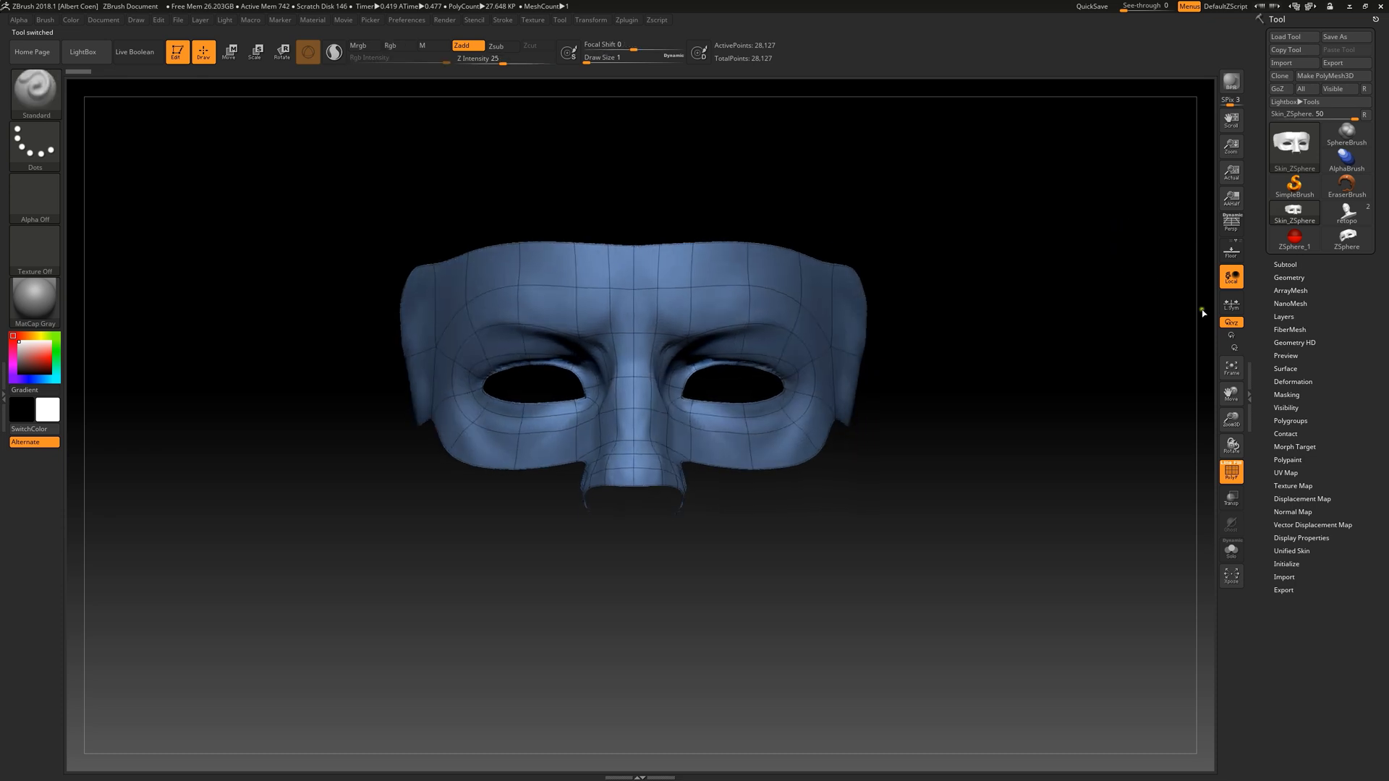
left_click(1308, 277)
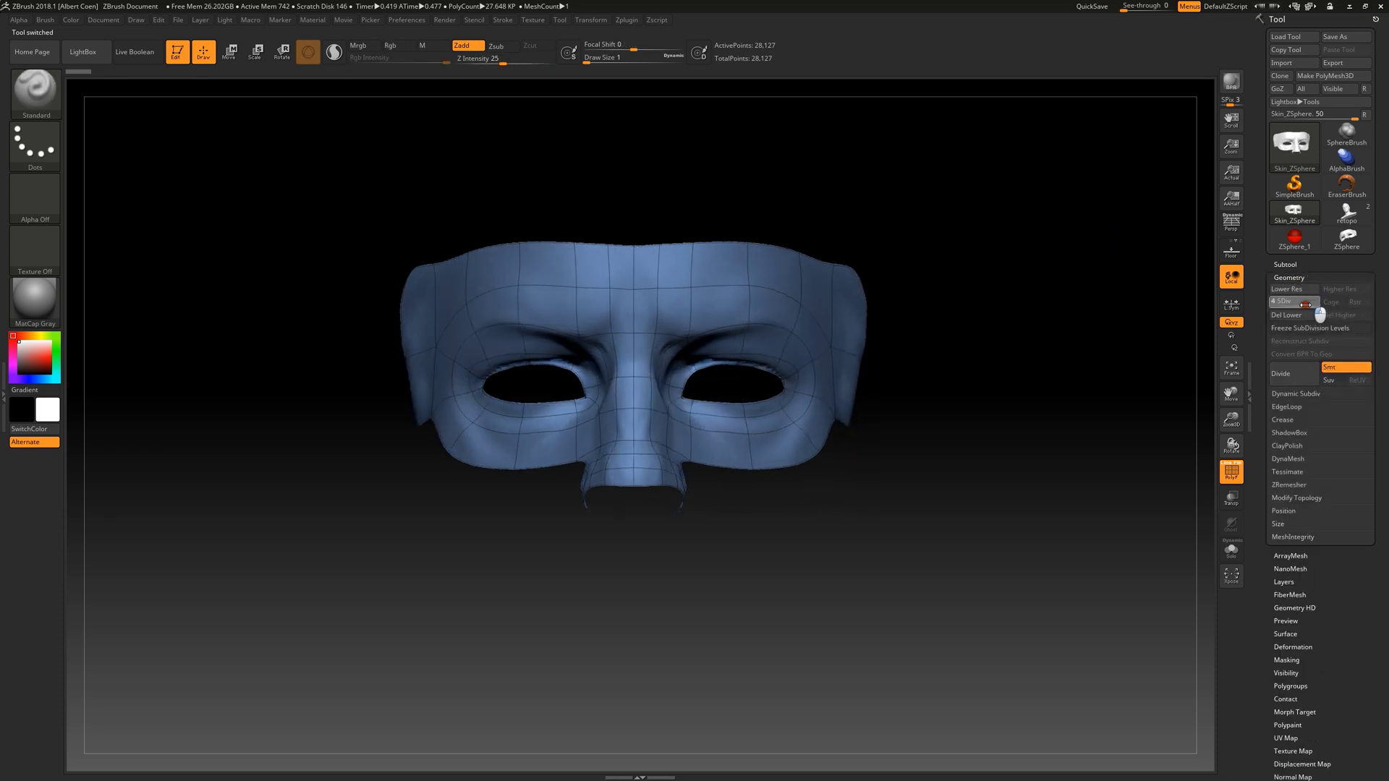
left_click_drag(1315, 304, 1274, 305)
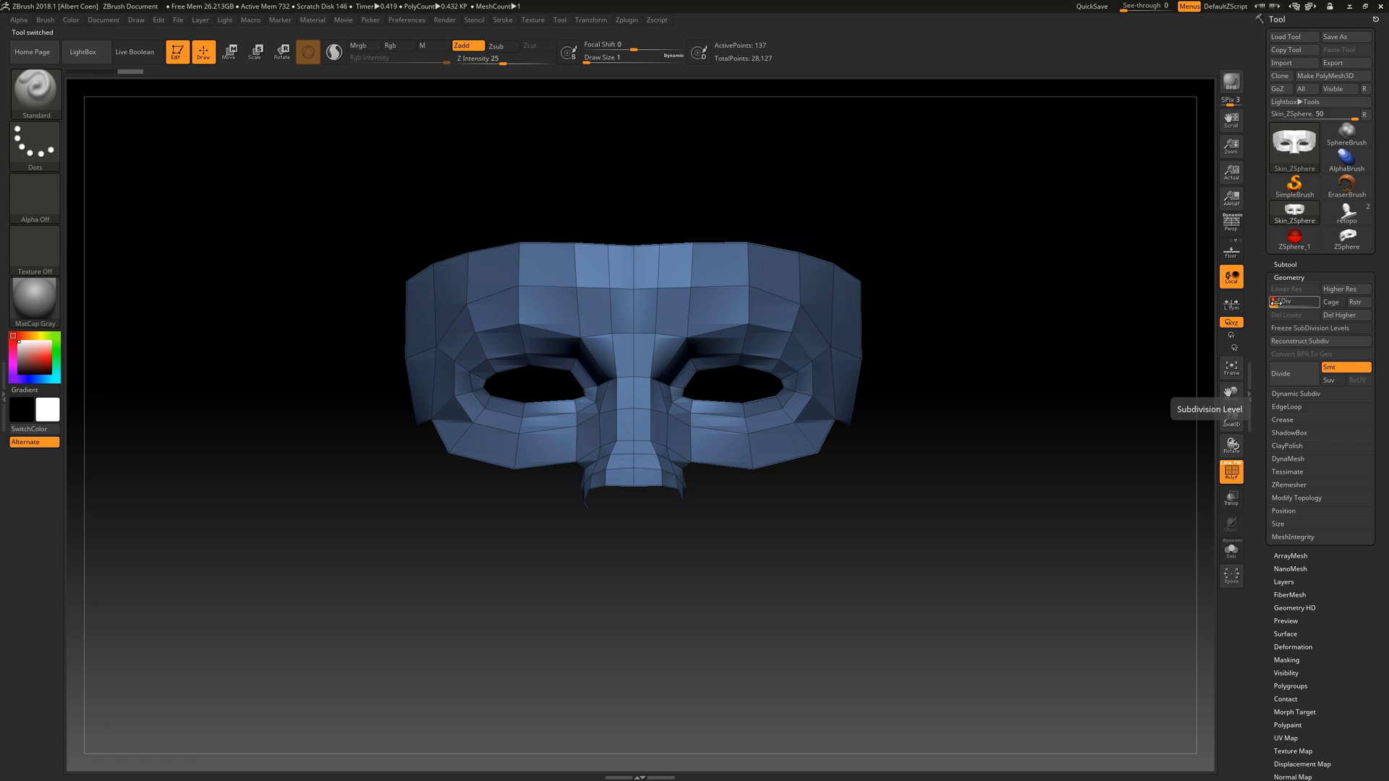
Raise the Skin_ZSphere mesh to subdivision level 4 and set the brush draw size to 25
key("d")
key("d")
key("d")
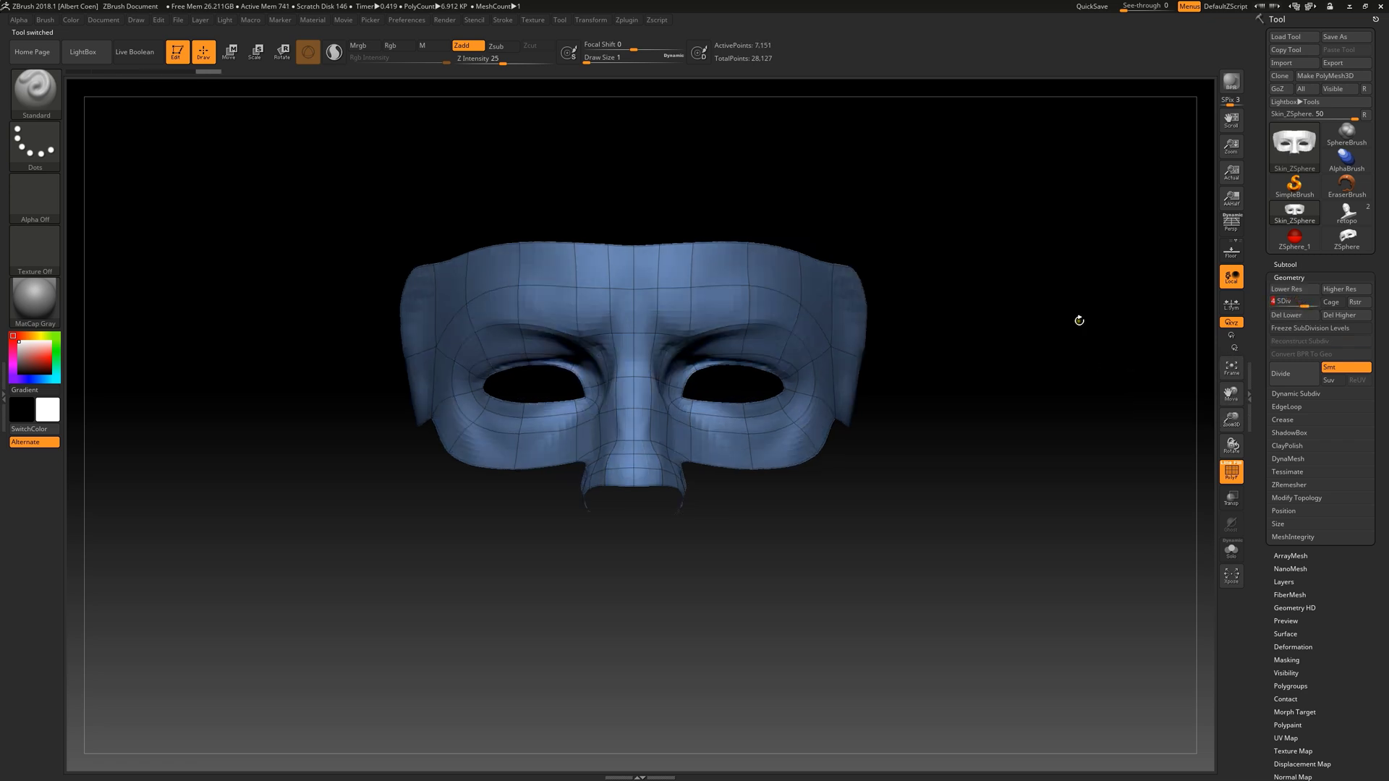
key("s")
left_click_drag(1079, 321, 1094, 322)
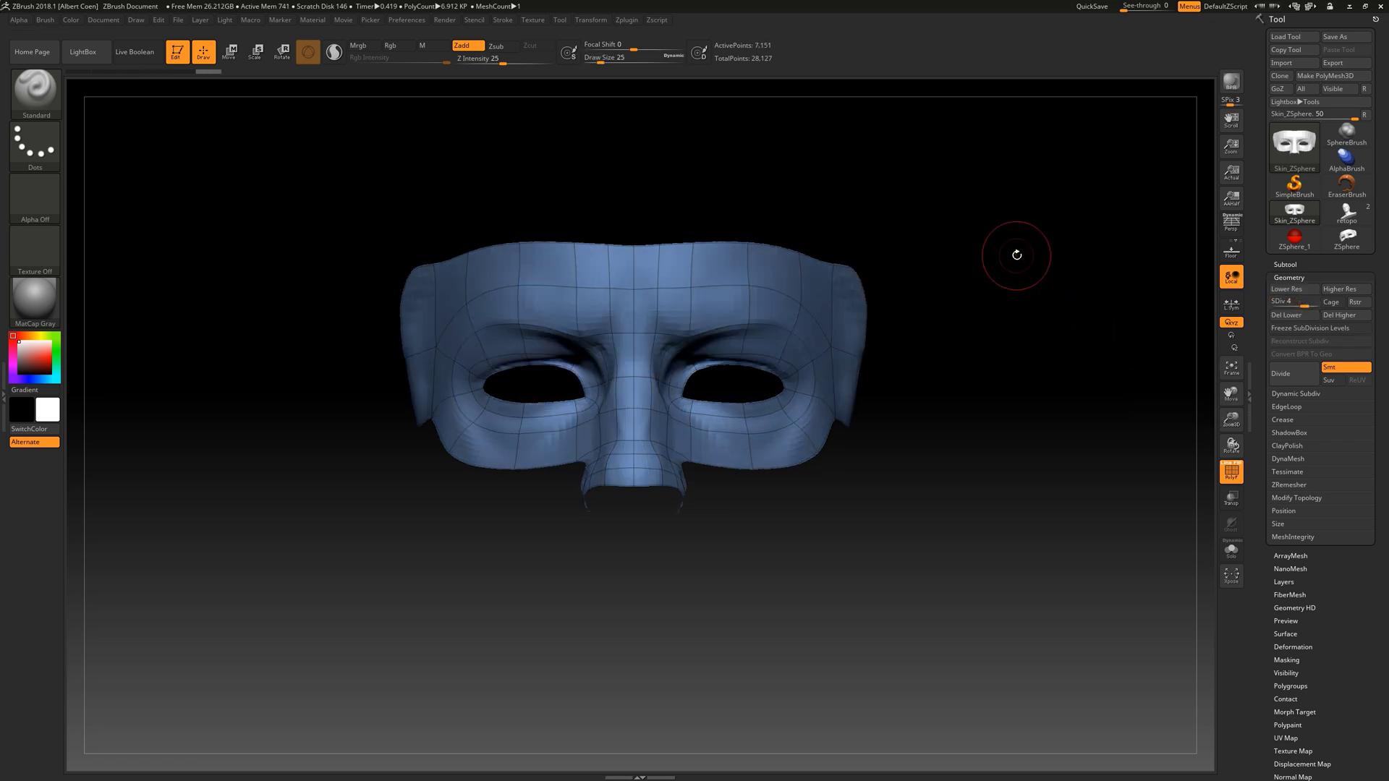